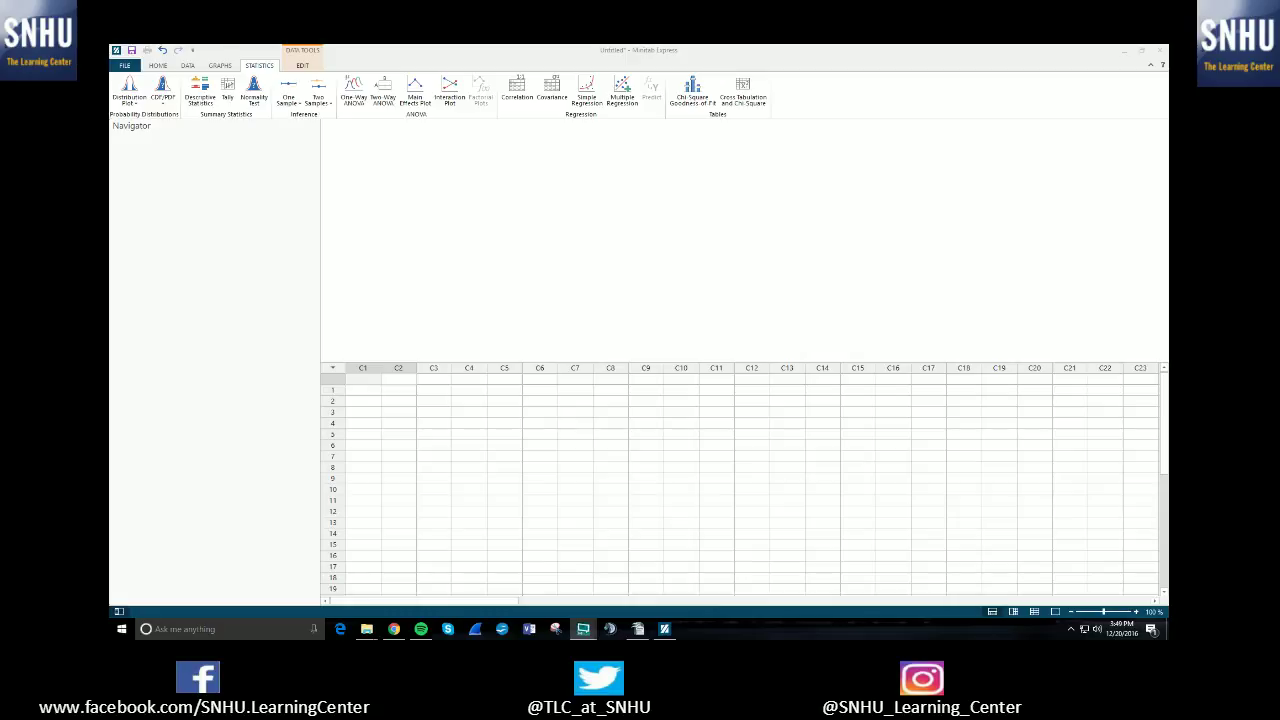
{"action": "left_click", "coordinate": [262, 66]}
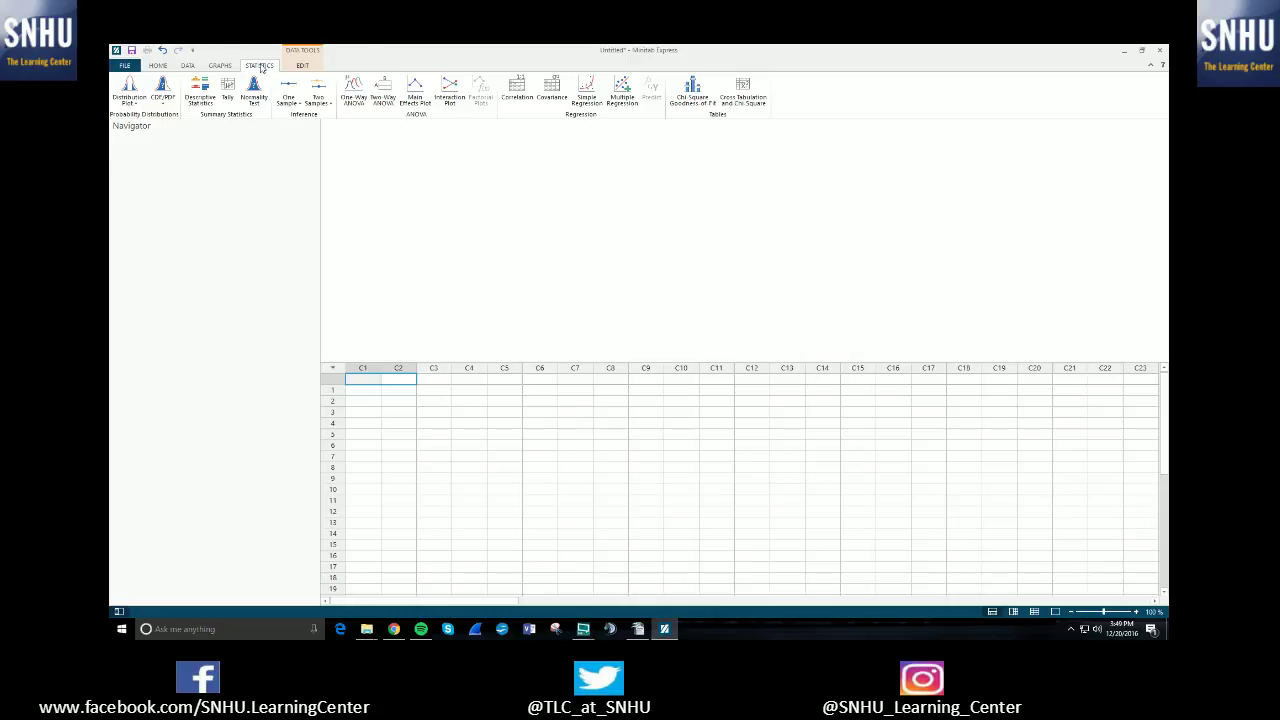
{"action": "left_click", "coordinate": [327, 102]}
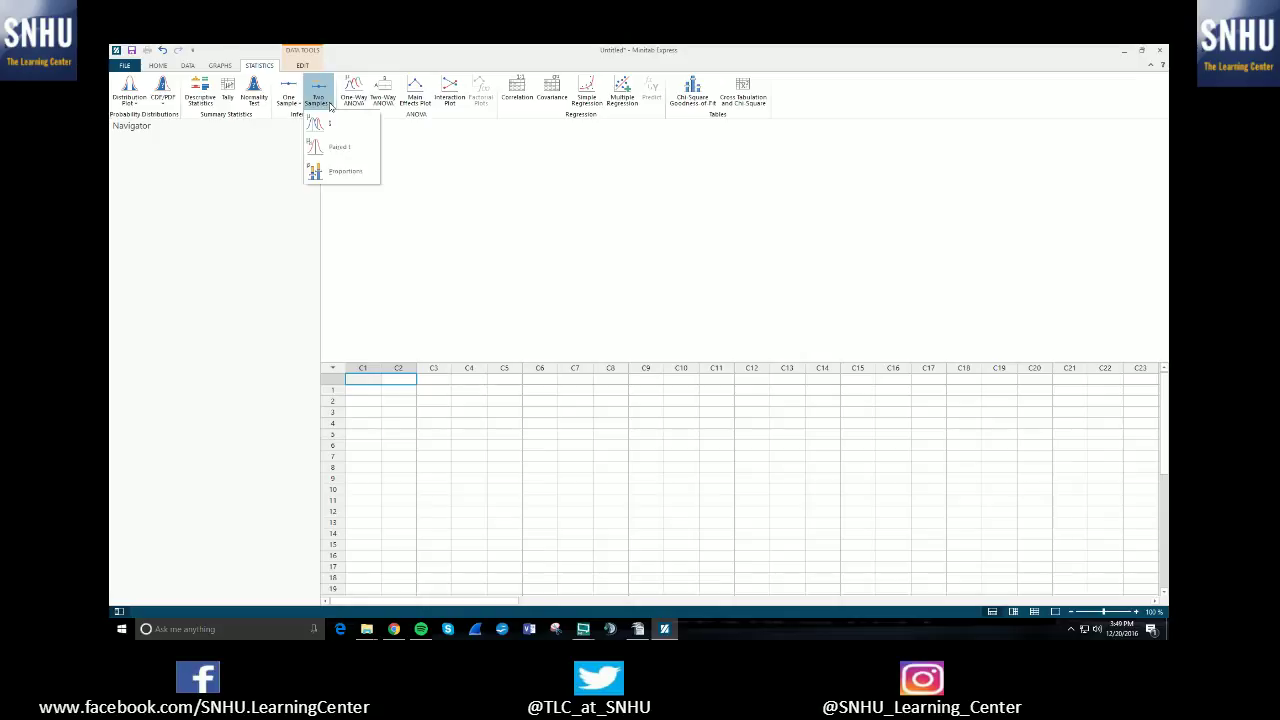
{"action": "left_click", "coordinate": [344, 172]}
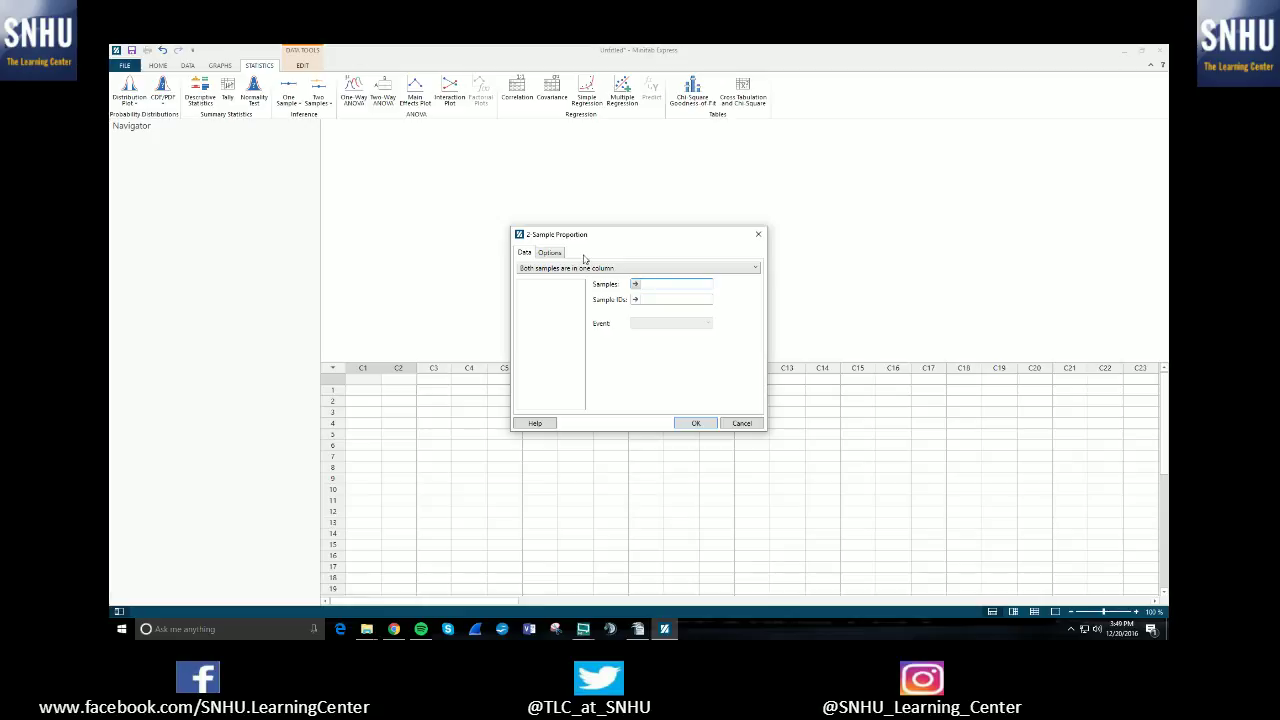
{"action": "left_click_drag", "start_coordinate": [615, 234], "coordinate": [591, 211]}
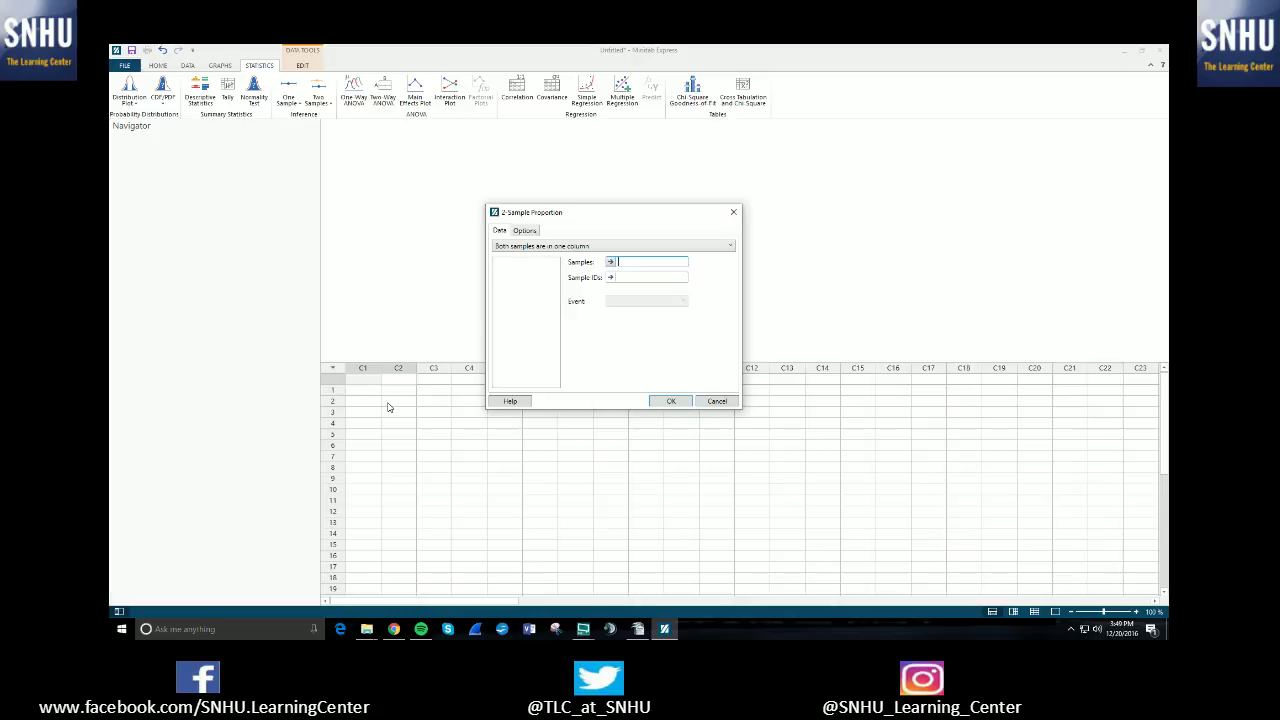
{"action": "left_click_drag", "start_coordinate": [620, 213], "coordinate": [821, 182]}
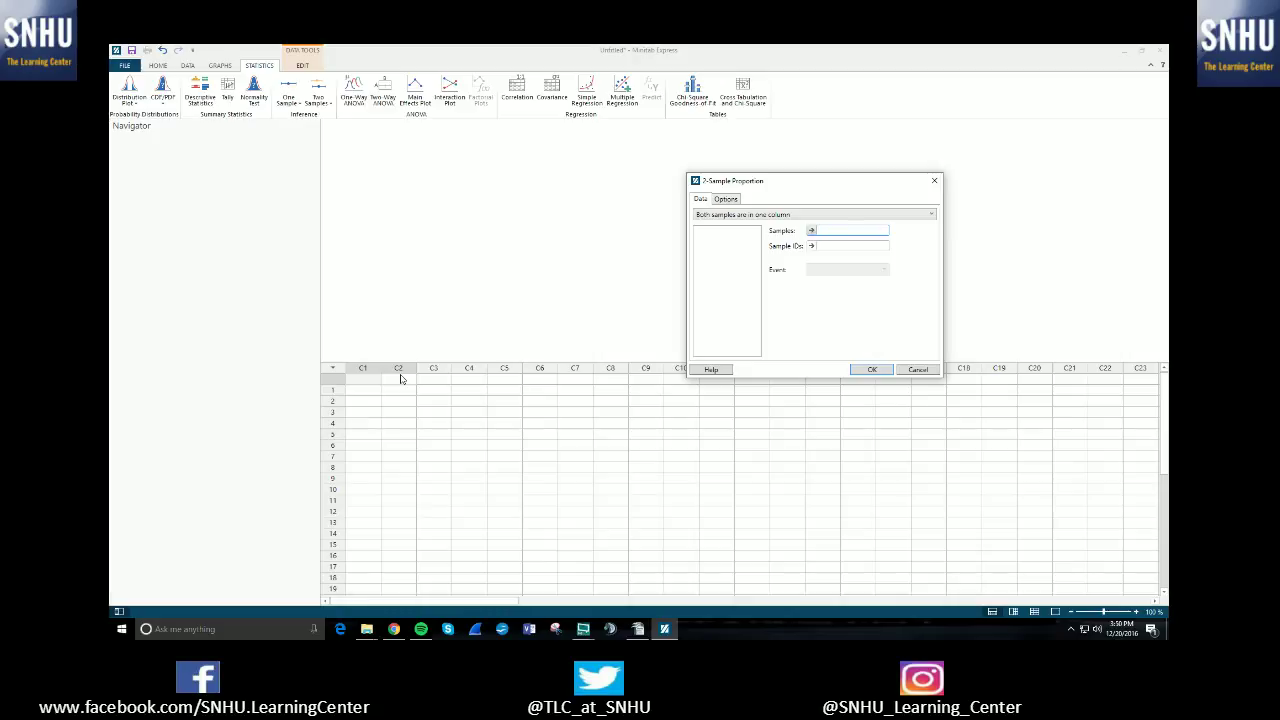
{"action": "left_click_drag", "start_coordinate": [838, 182], "coordinate": [770, 194]}
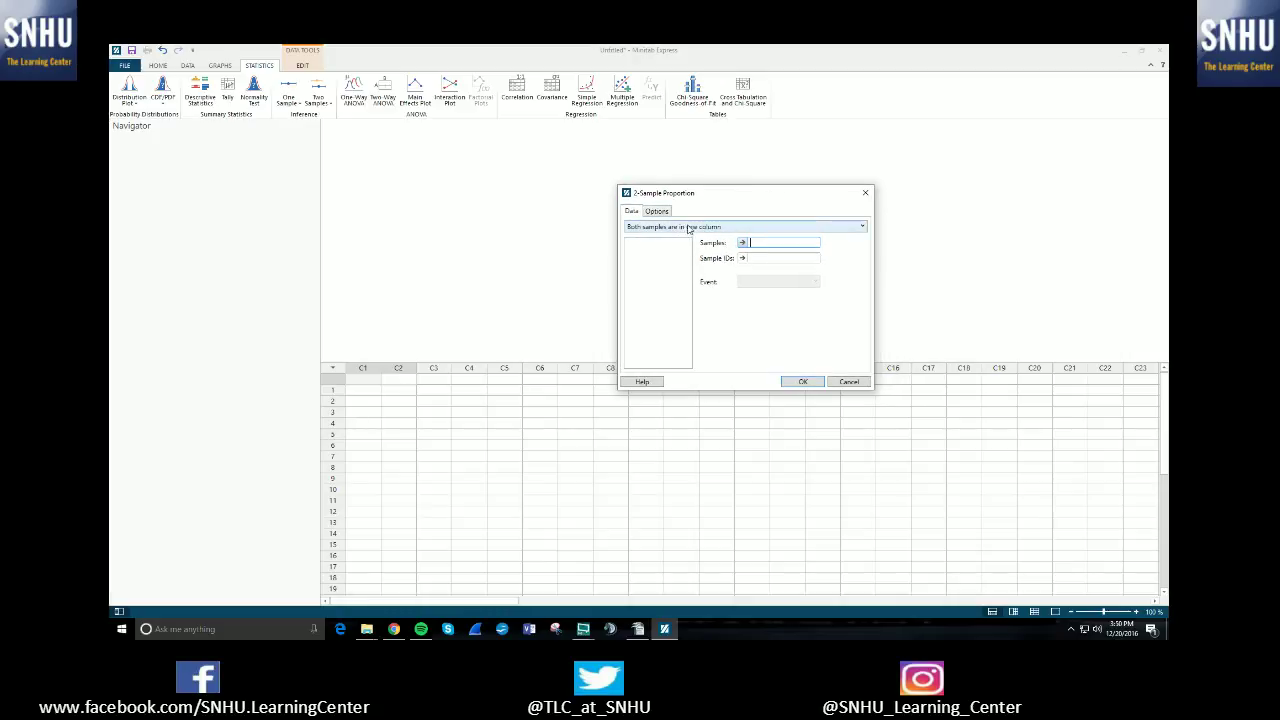
{"action": "left_click", "coordinate": [706, 229]}
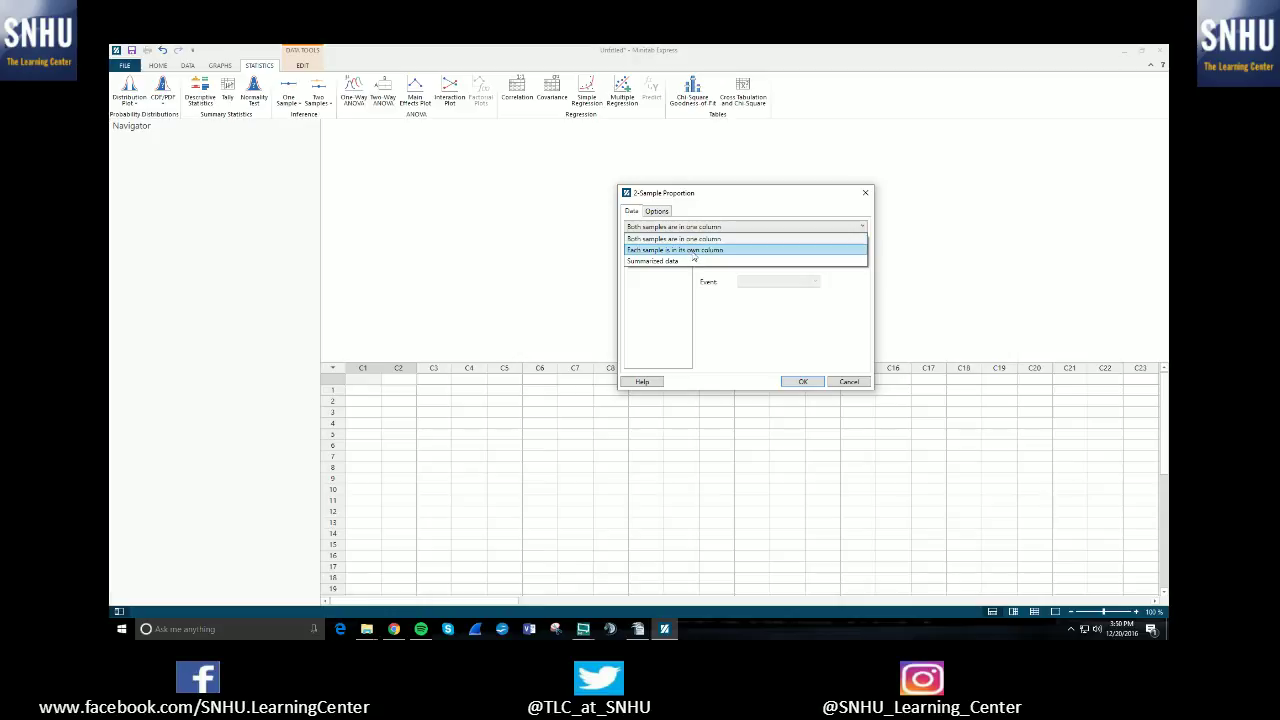
{"action": "left_click", "coordinate": [686, 252]}
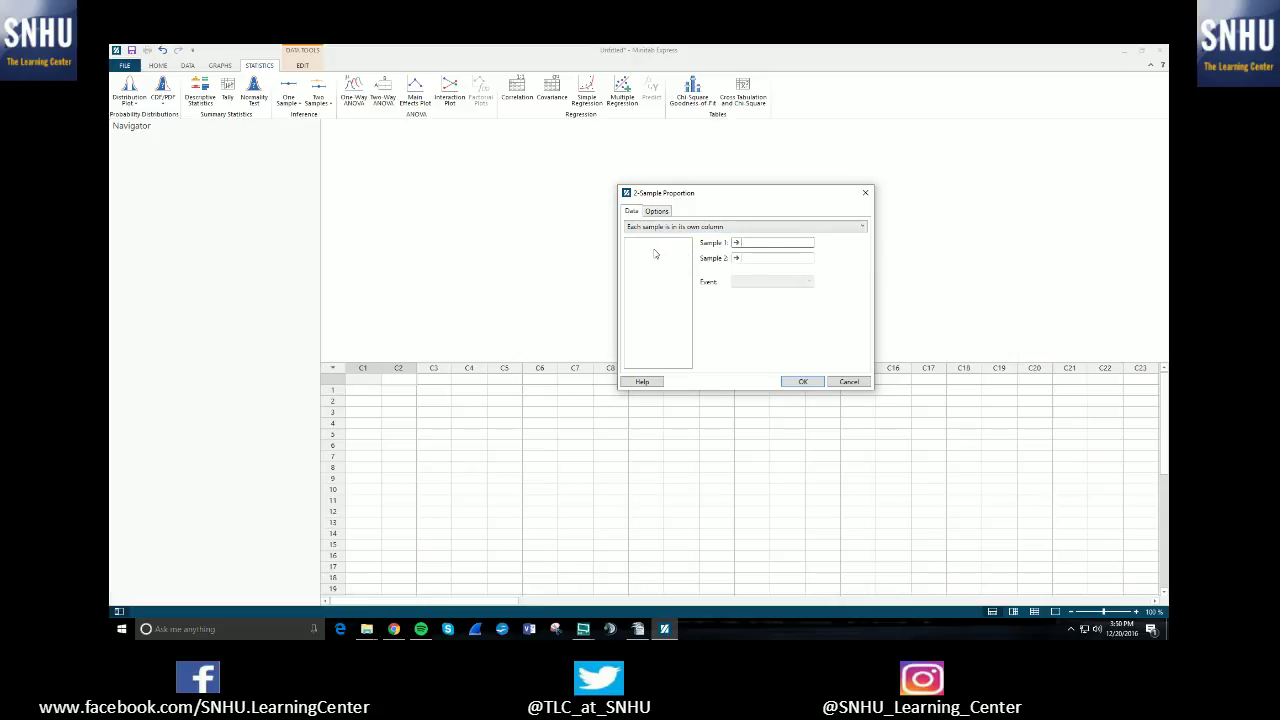
{"action": "left_click", "coordinate": [856, 386]}
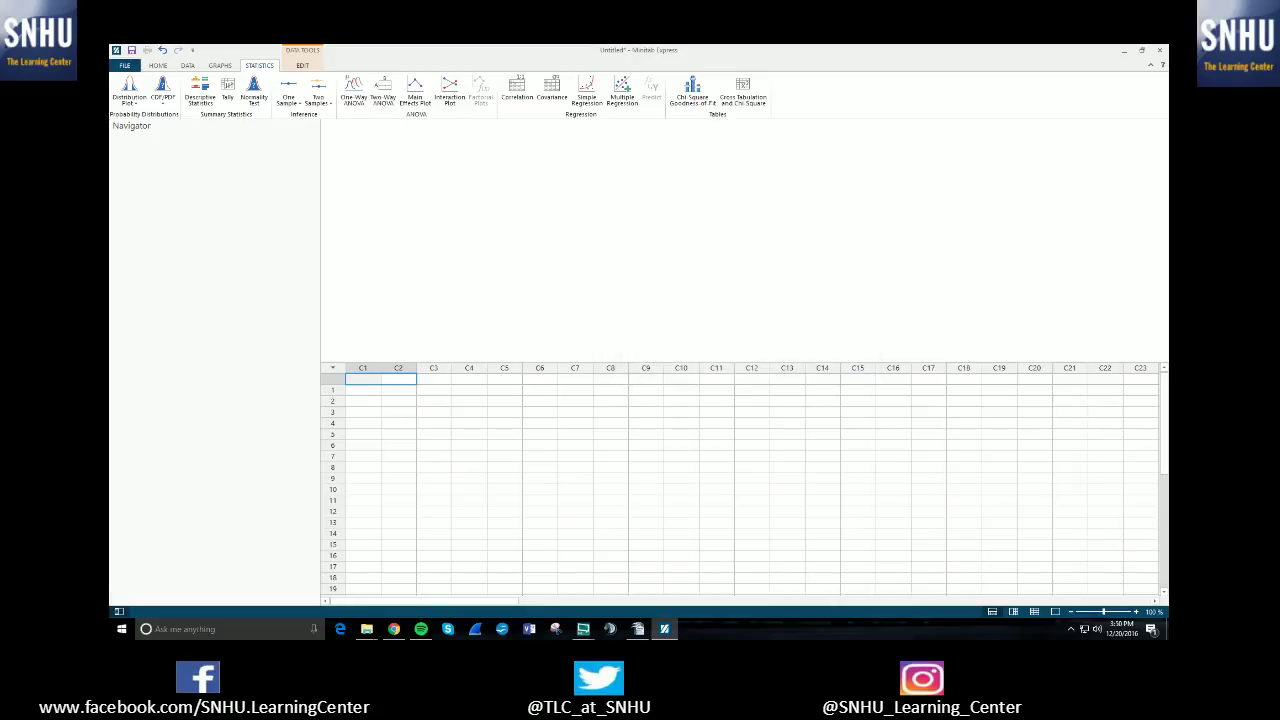
Step: Fill worksheet column C1 with 4, 4, 4 and column C2 with 4, 5, 3 in rows 1 to 3
{"action": "type", "text": "4"}
{"action": "key", "text": "Return"}
{"action": "type", "text": "4"}
{"action": "key", "text": "Return"}
{"action": "type", "text": "4"}
{"action": "left_click", "coordinate": [394, 391]}
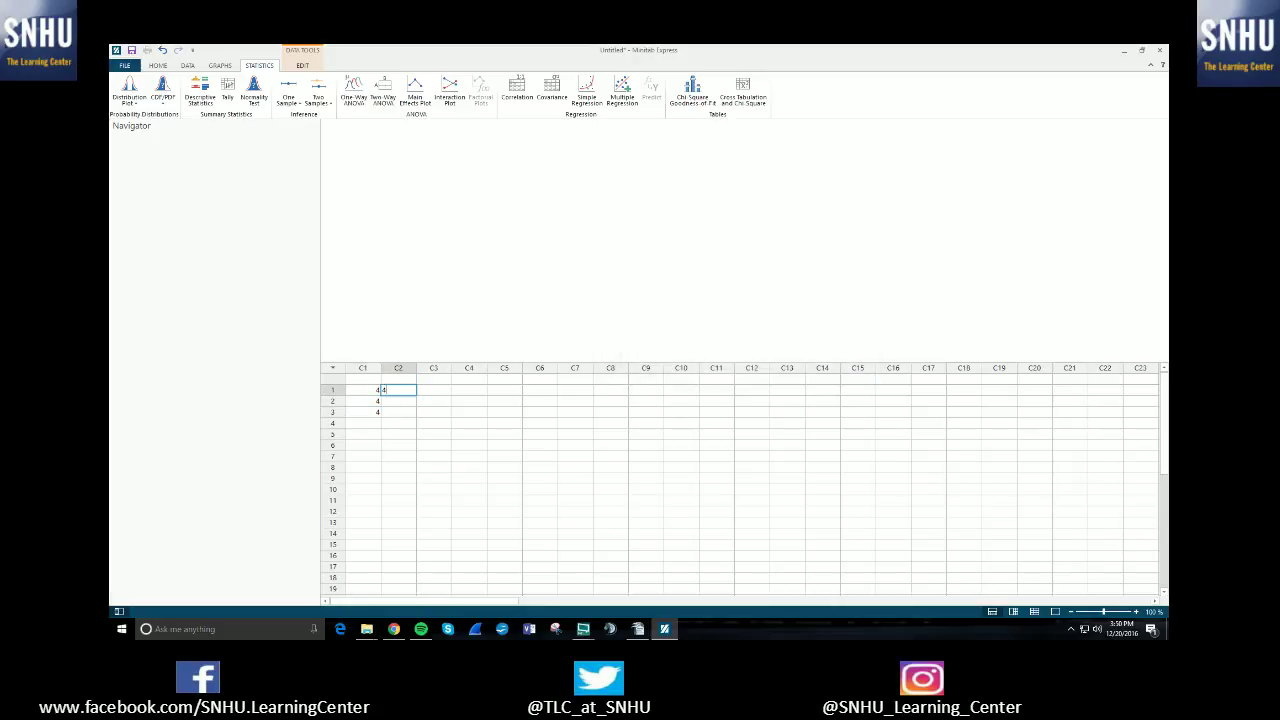
{"action": "type", "text": "4"}
{"action": "key", "text": "Return"}
{"action": "type", "text": "3"}
{"action": "left_click", "coordinate": [425, 401]}
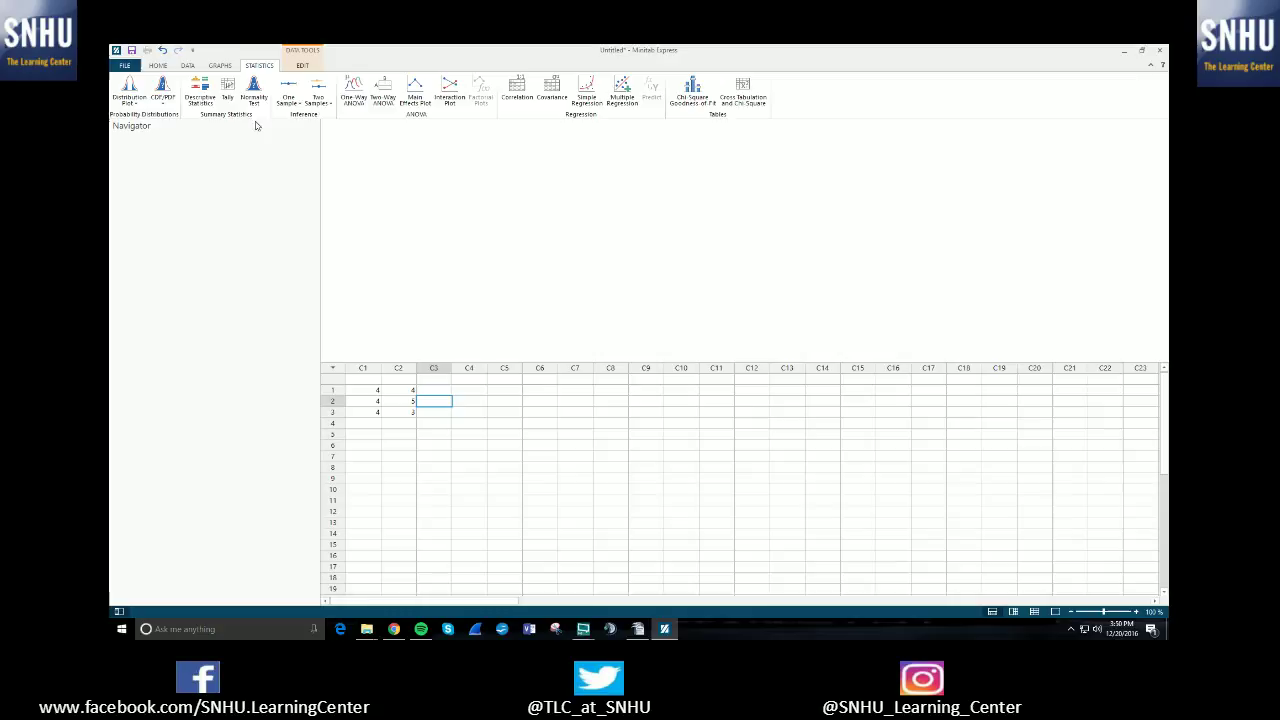
Step: Start a two-sample proportions test
{"action": "left_click", "coordinate": [318, 95]}
{"action": "left_click", "coordinate": [335, 174]}
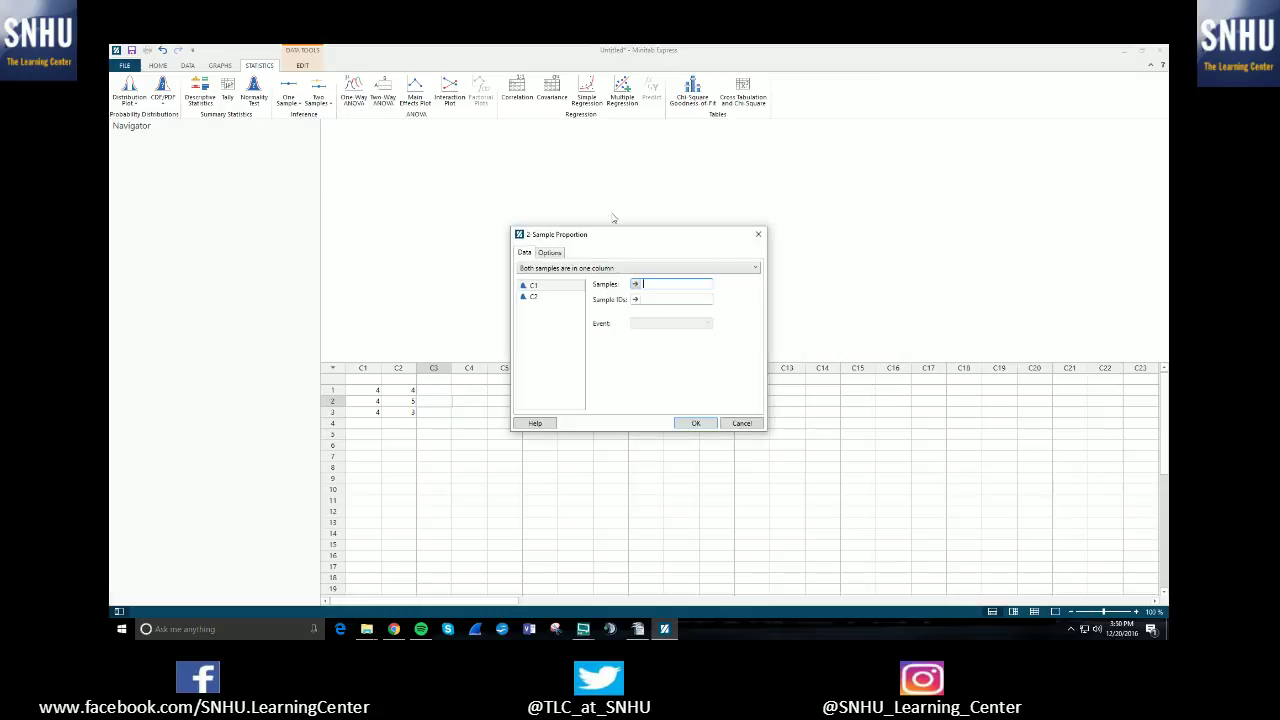
Step: Try setting each sample in its own column with C1 as Sample 1 and C2 as Sample 2, and clear both samples
{"action": "double_click", "coordinate": [548, 288]}
{"action": "left_click", "coordinate": [567, 268]}
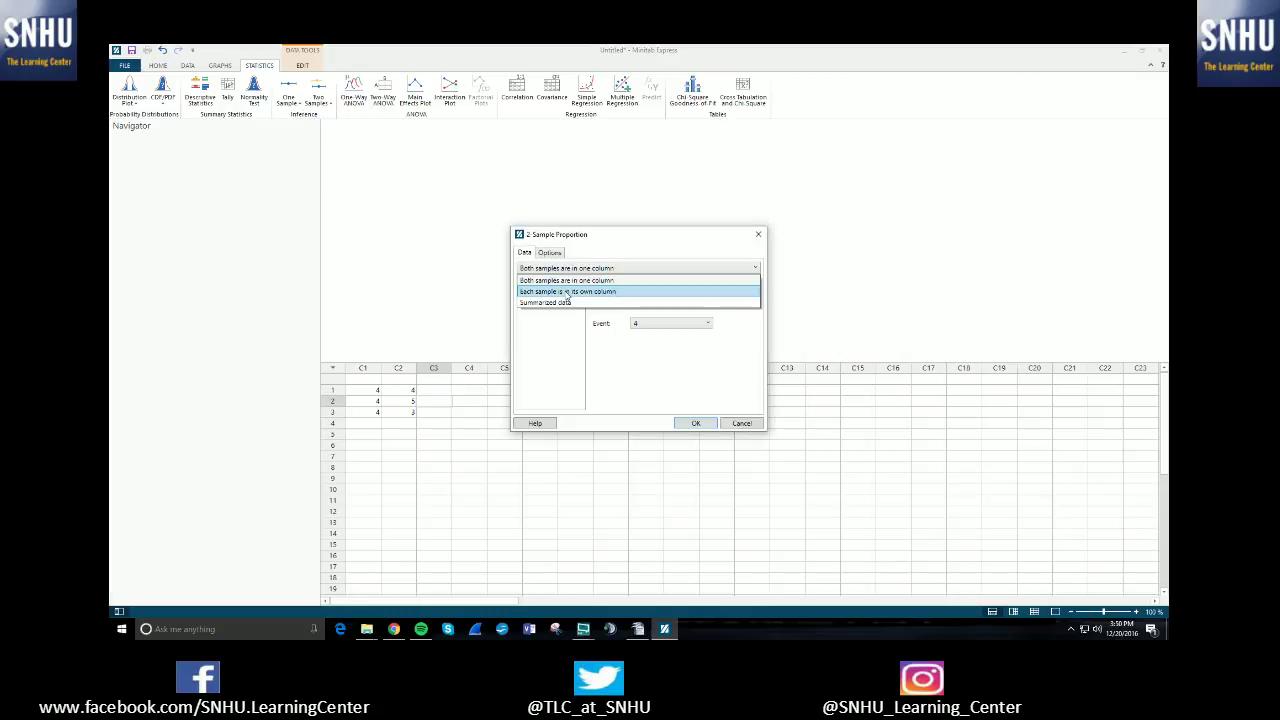
{"action": "left_click", "coordinate": [567, 292]}
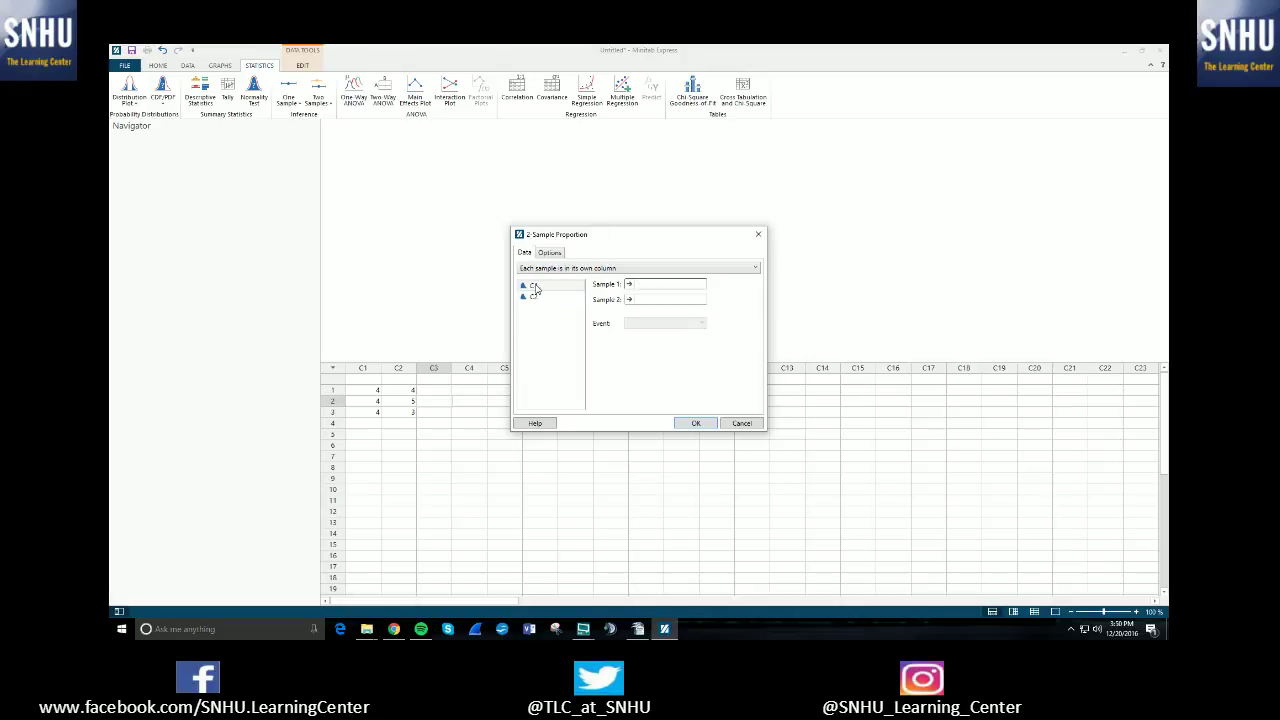
{"action": "double_click", "coordinate": [535, 286]}
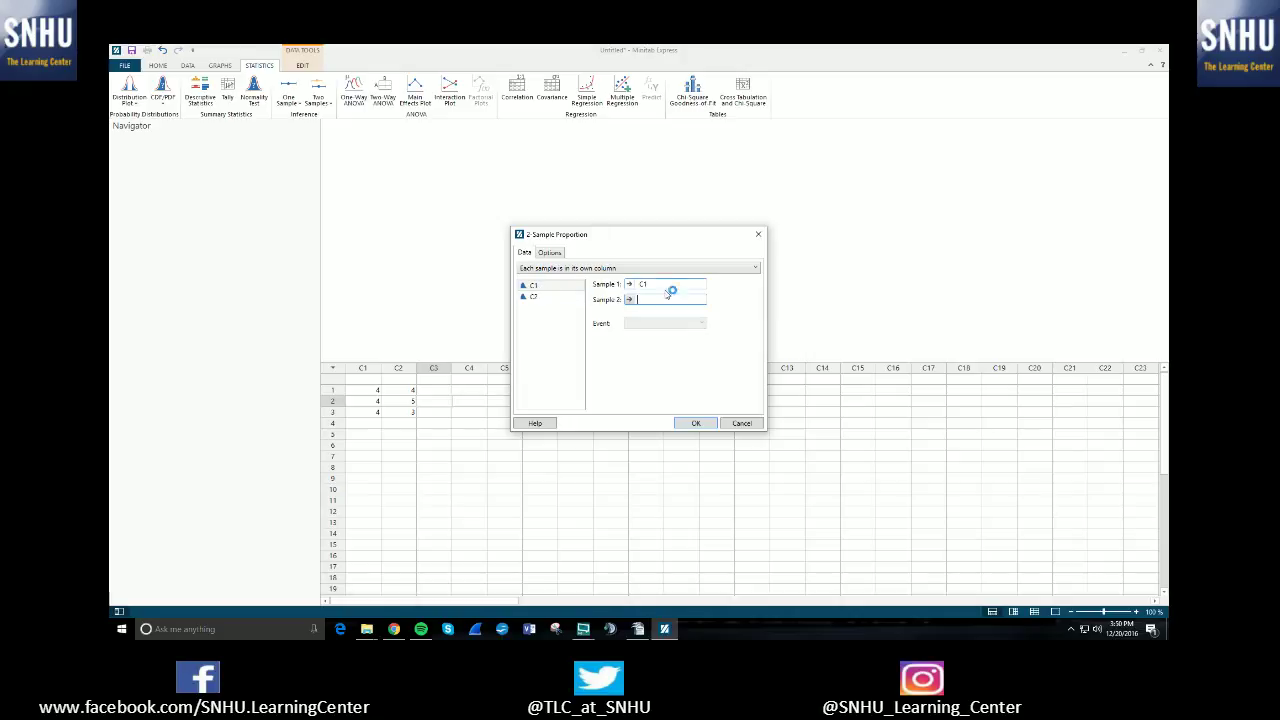
{"action": "double_click", "coordinate": [535, 297]}
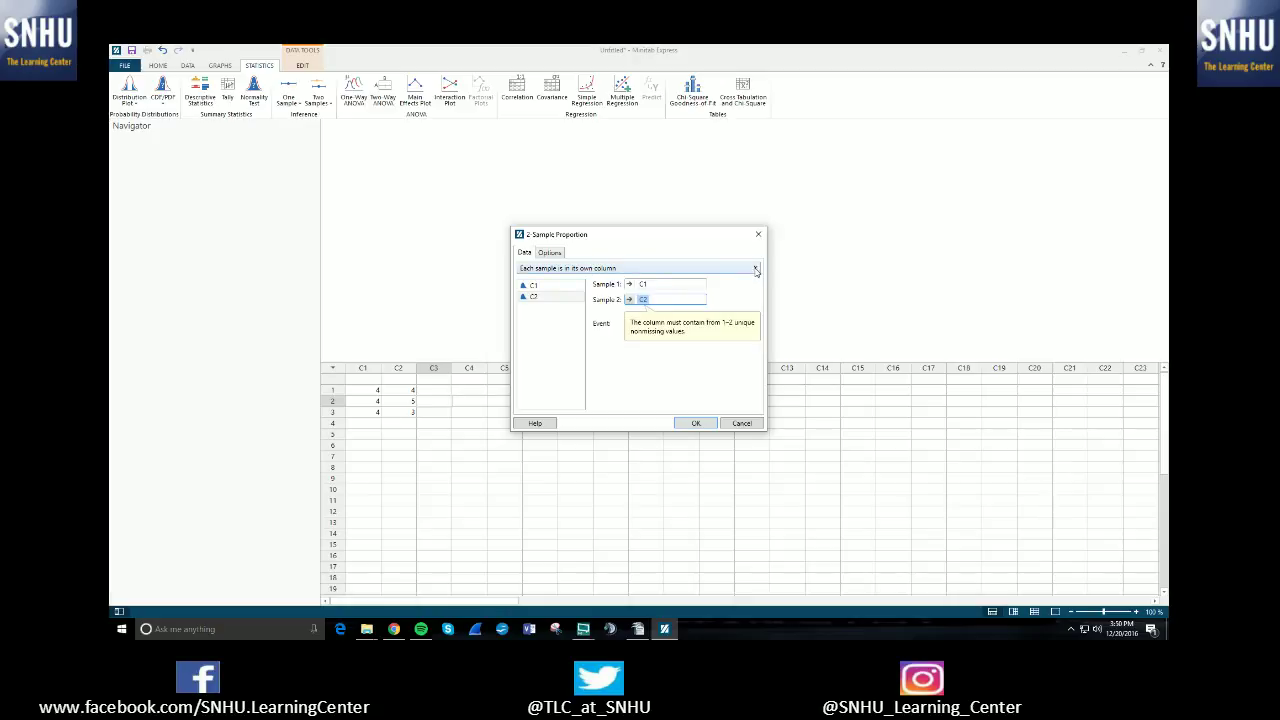
{"action": "key", "text": "BackSpace"}
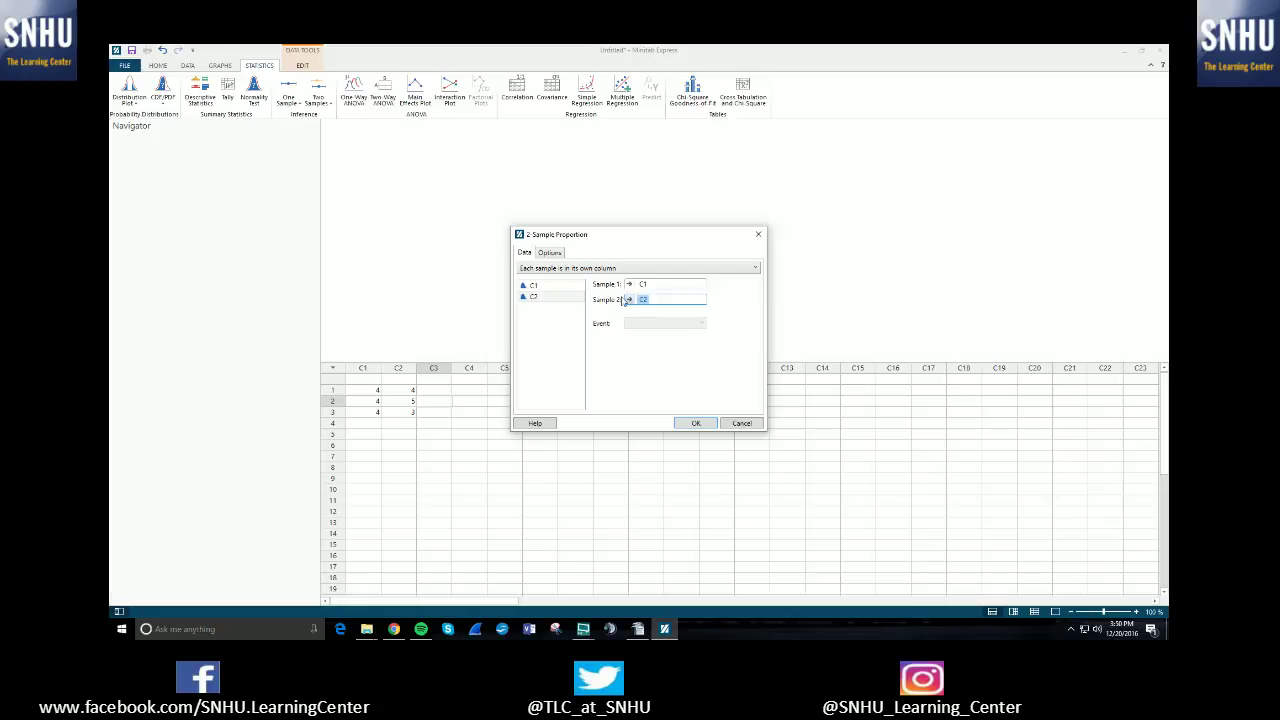
{"action": "left_click", "coordinate": [652, 285]}
{"action": "key", "text": "BackSpace"}
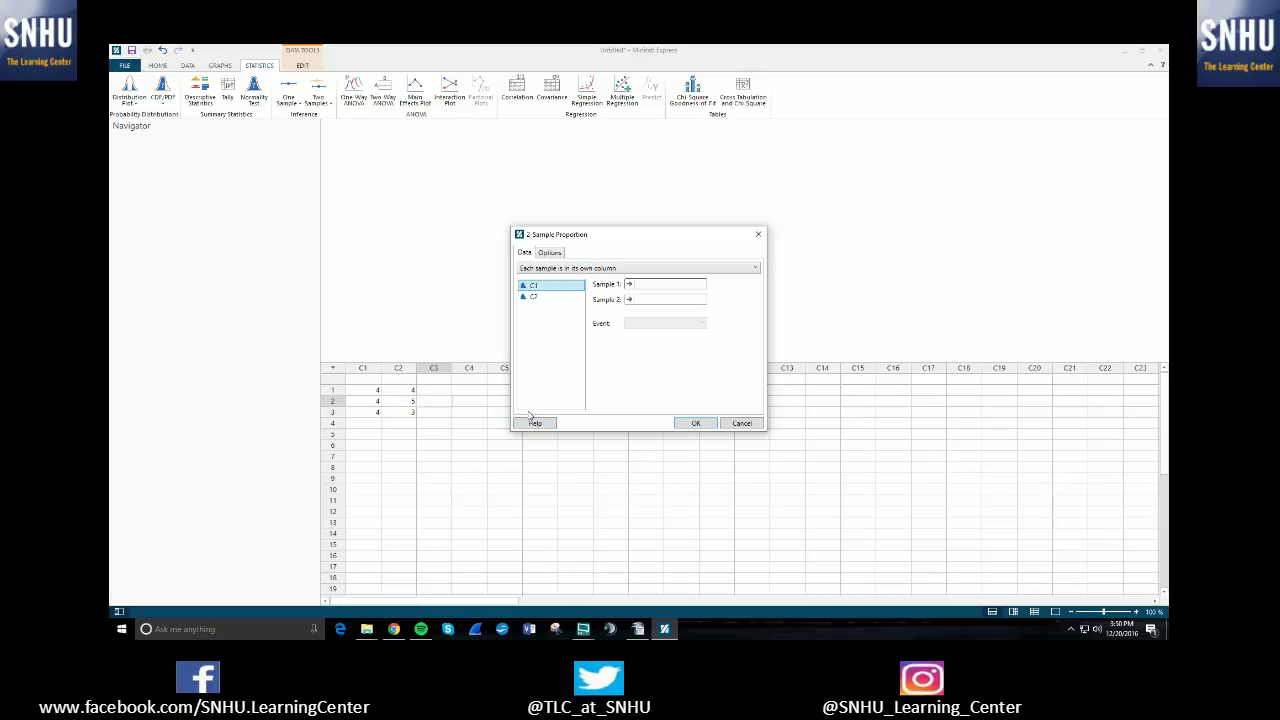
Step: Switch the test to summarized data with 3 events in 10 trials for Sample 1 and 8 events in 15 trials for Sample 2
{"action": "left_click", "coordinate": [568, 270]}
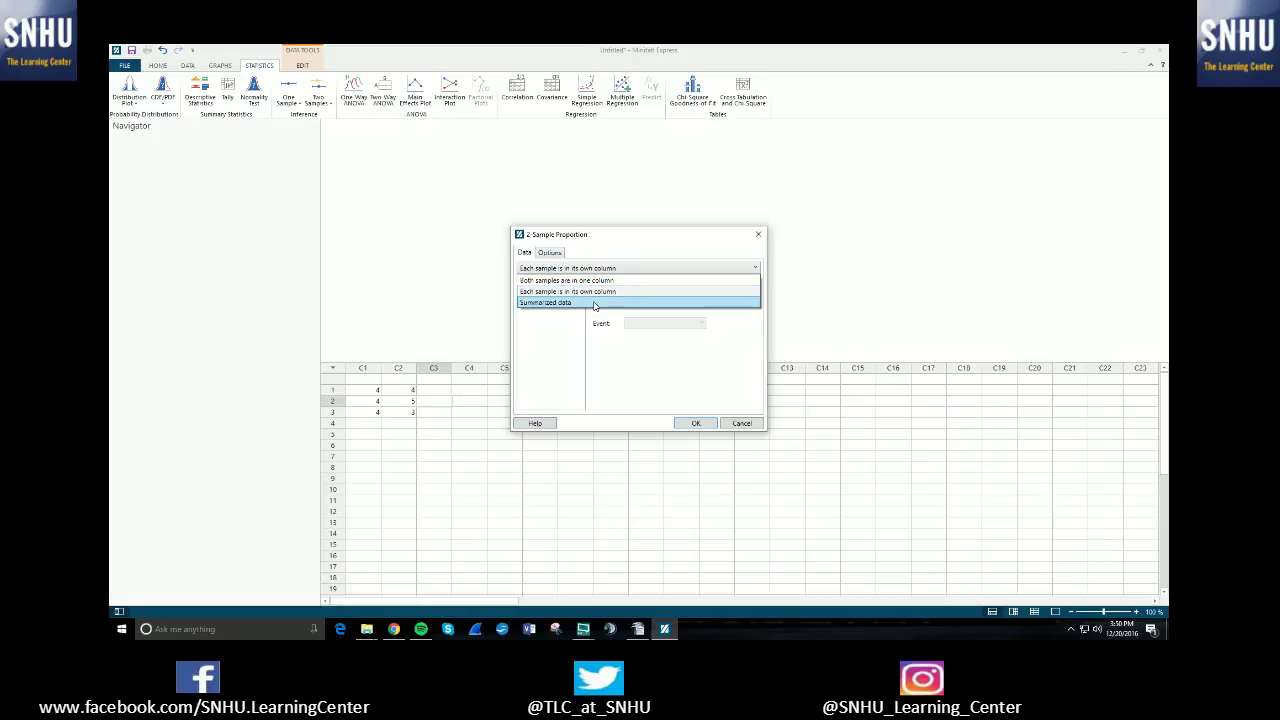
{"action": "left_click", "coordinate": [600, 303]}
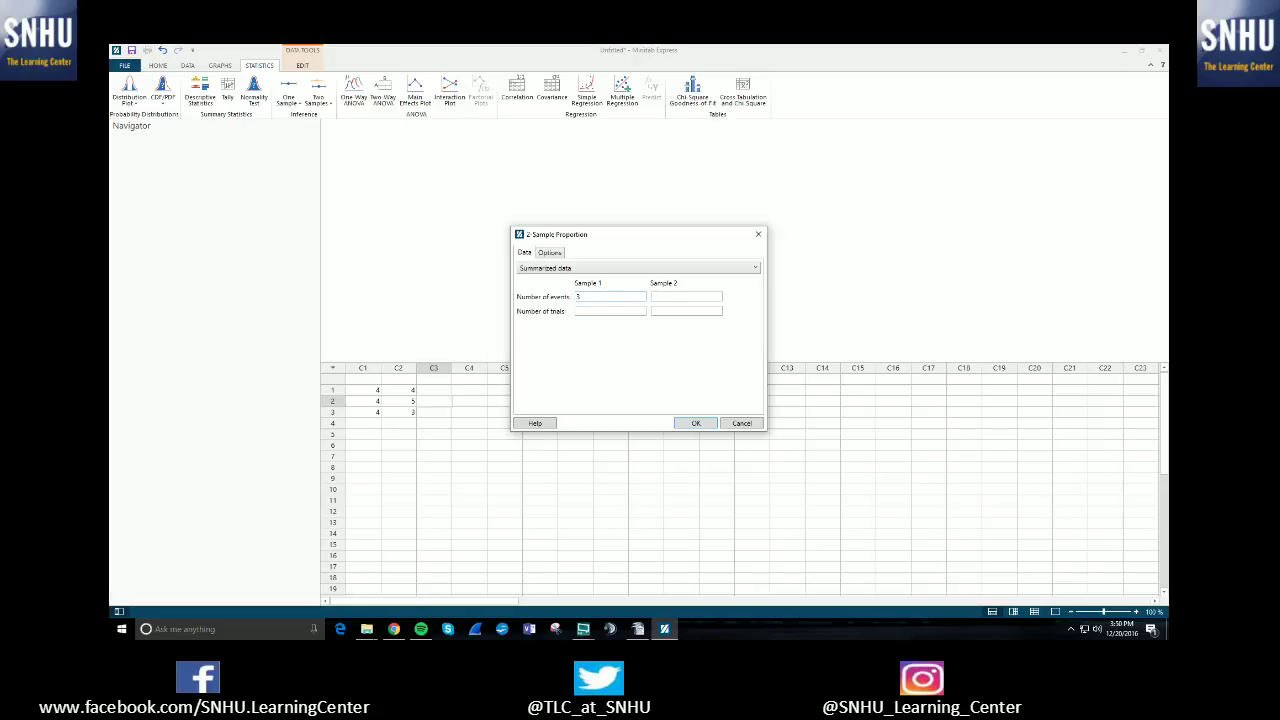
{"action": "key", "text": "Tab"}
{"action": "type", "text": "10"}
{"action": "left_click", "coordinate": [697, 297]}
{"action": "type", "text": "8"}
{"action": "key", "text": "Tab"}
{"action": "type", "text": "15"}
{"action": "double_click", "coordinate": [618, 309]}
Step: Review the alternative hypothesis choices, the definition of the difference and the confidence level in the test options
{"action": "left_click", "coordinate": [551, 253]}
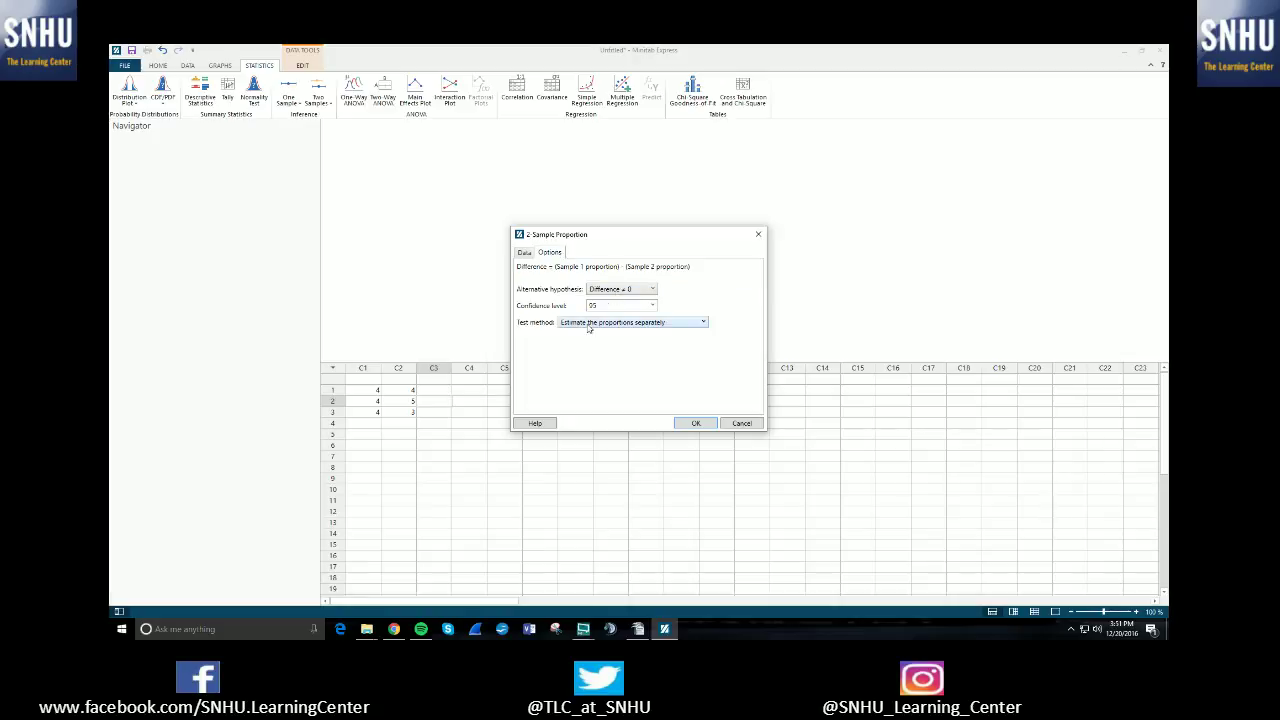
{"action": "left_click", "coordinate": [634, 289]}
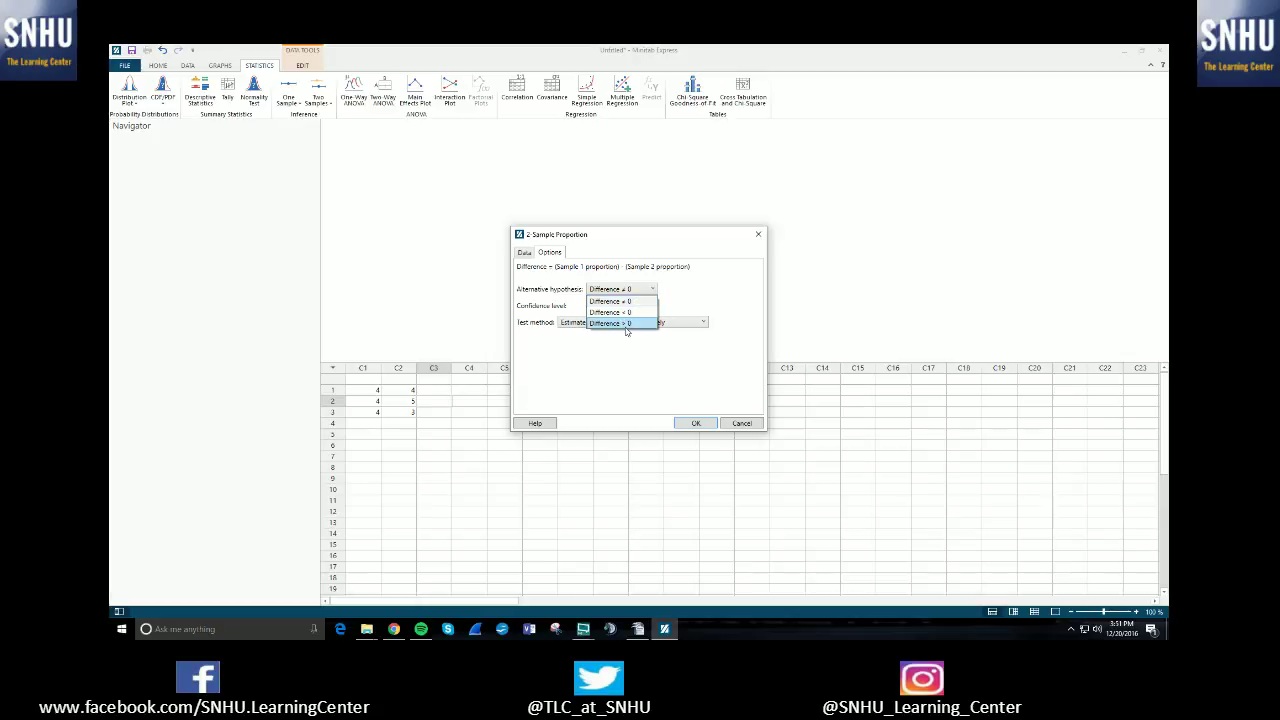
{"action": "left_click", "coordinate": [573, 270]}
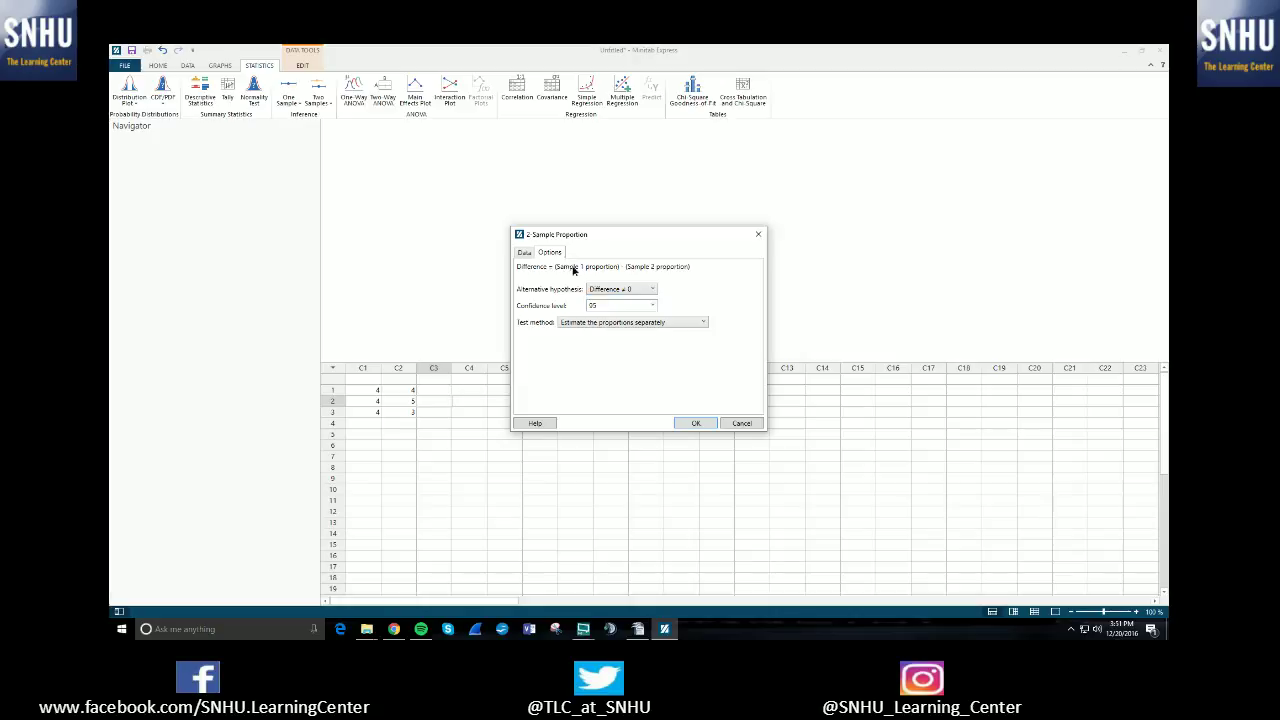
{"action": "left_click", "coordinate": [633, 290]}
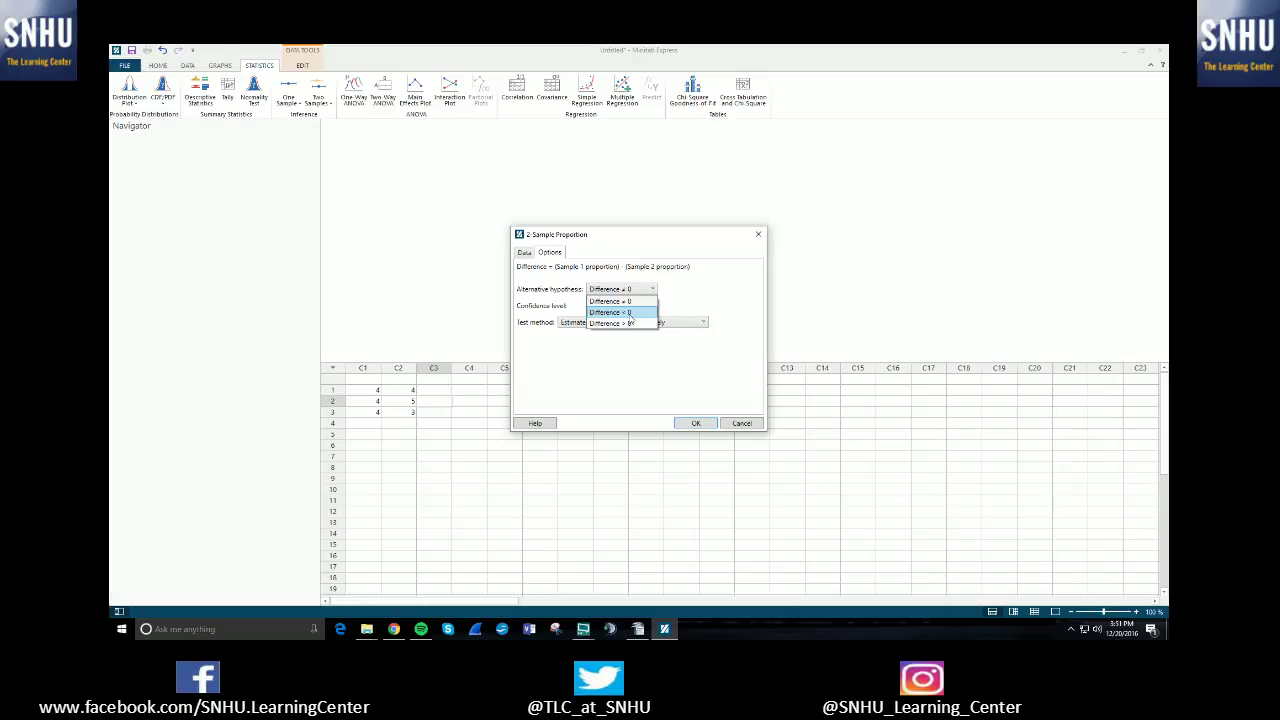
{"action": "left_click", "coordinate": [695, 267]}
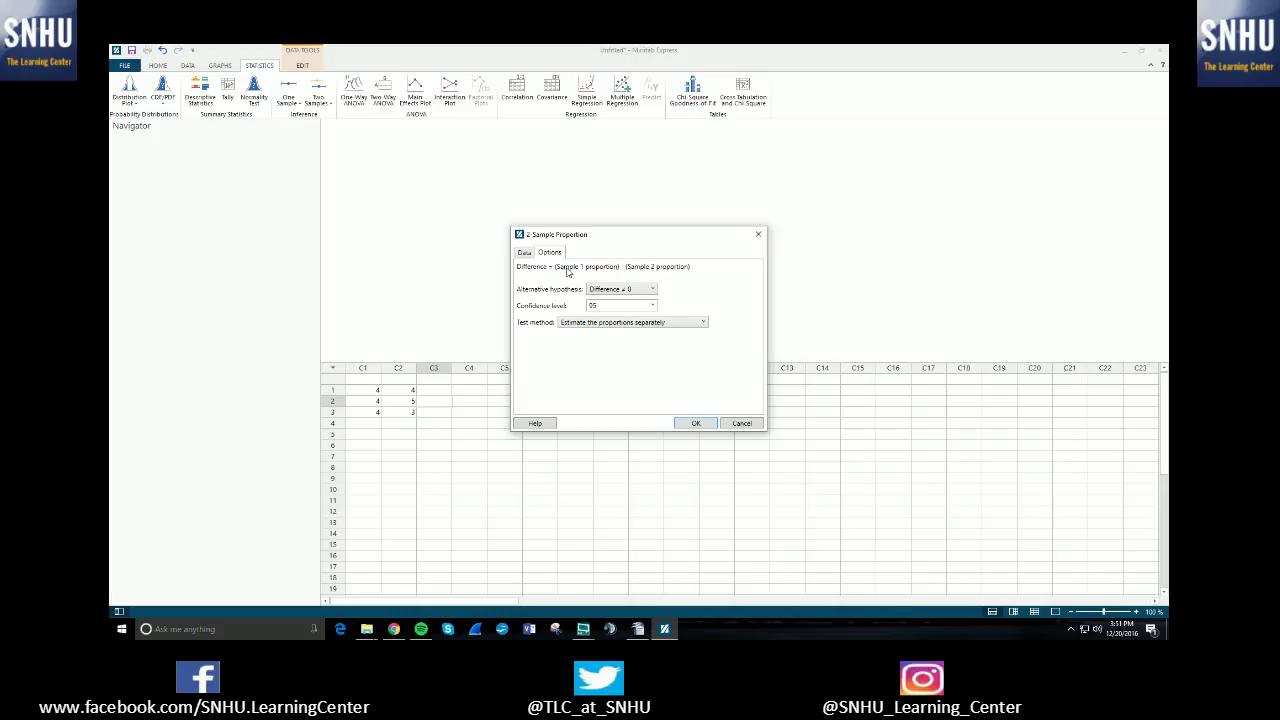
{"action": "left_click", "coordinate": [625, 289]}
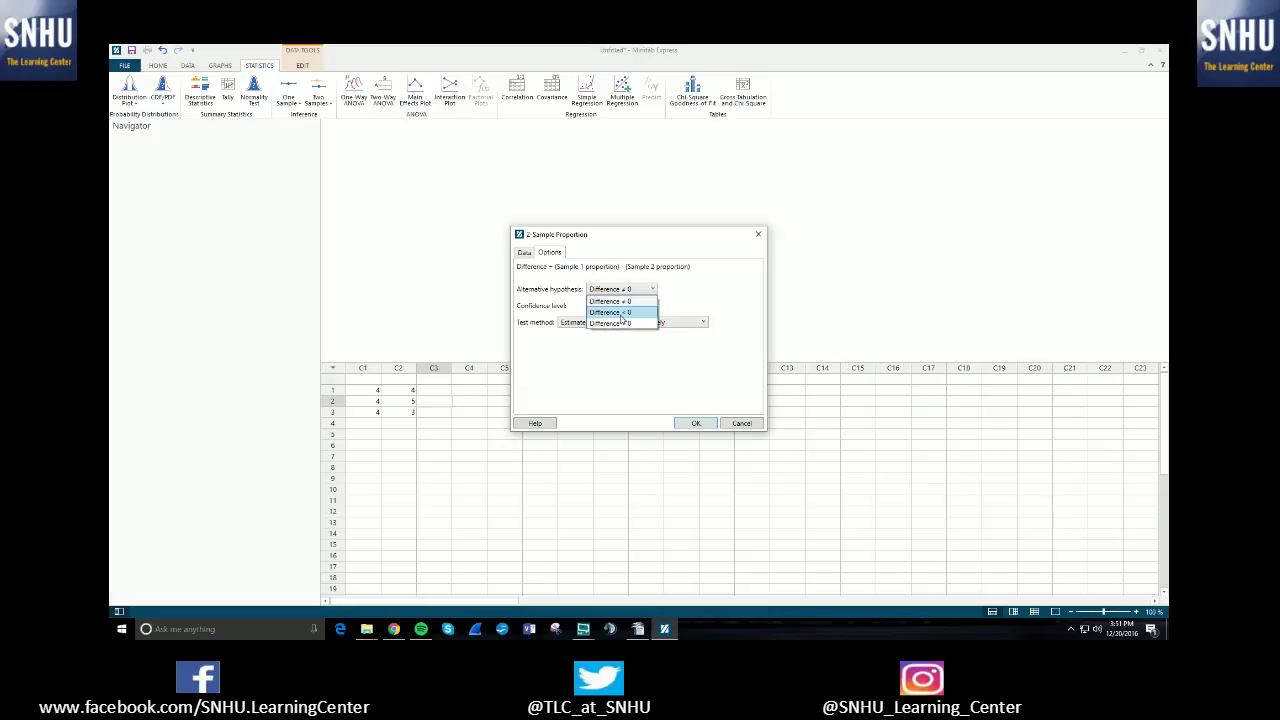
{"action": "left_click", "coordinate": [715, 279]}
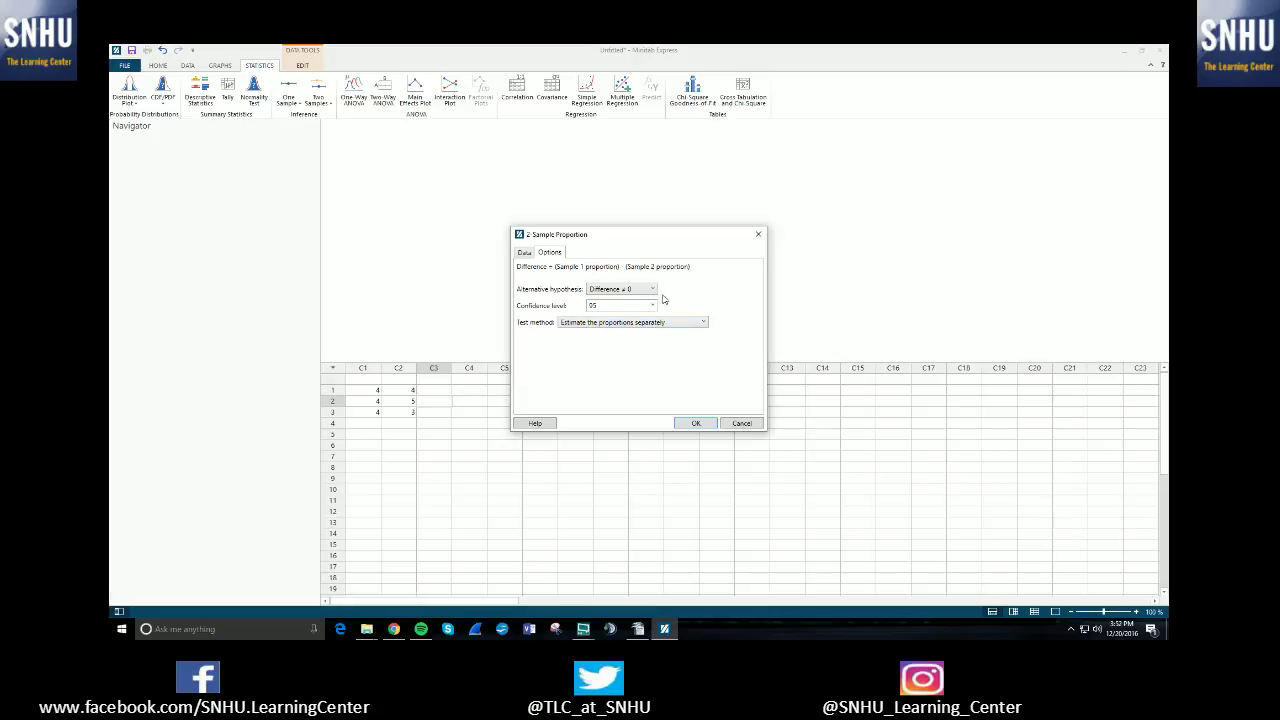
{"action": "double_click", "coordinate": [632, 304]}
Step: Recheck the summarized sample data and run the two-sample proportions test
{"action": "left_click", "coordinate": [525, 252]}
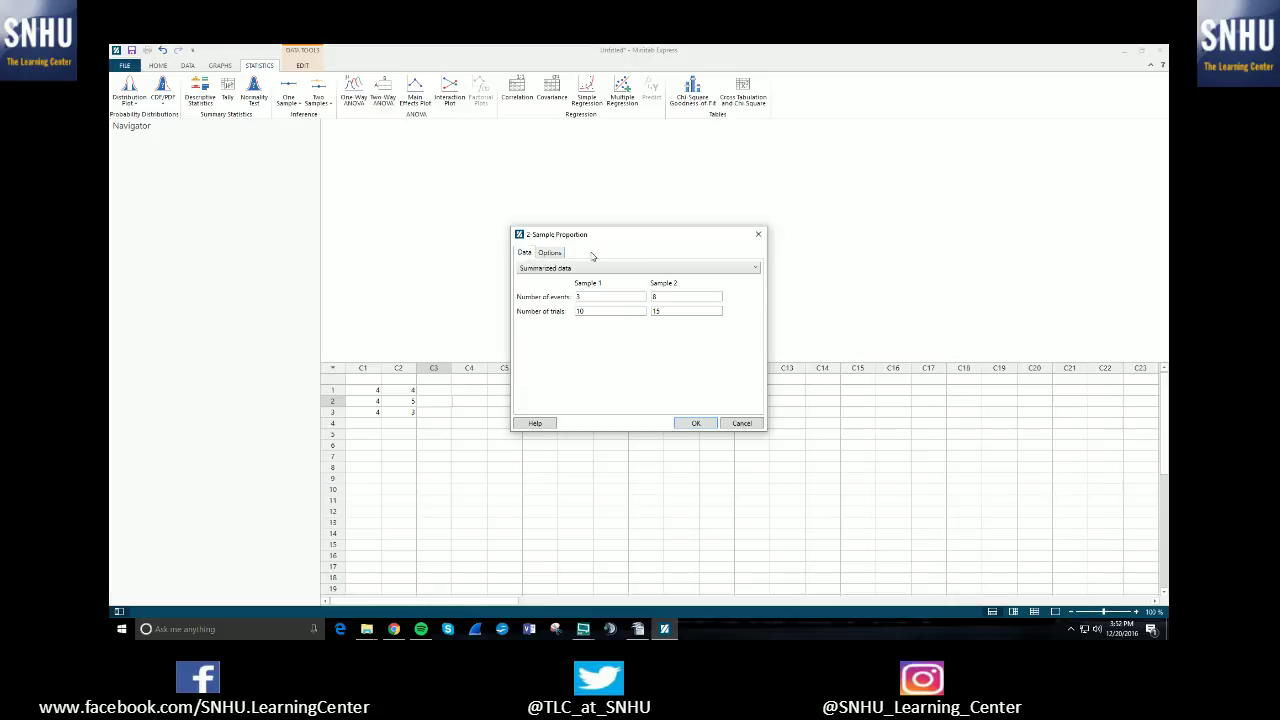
{"action": "left_click", "coordinate": [696, 423]}
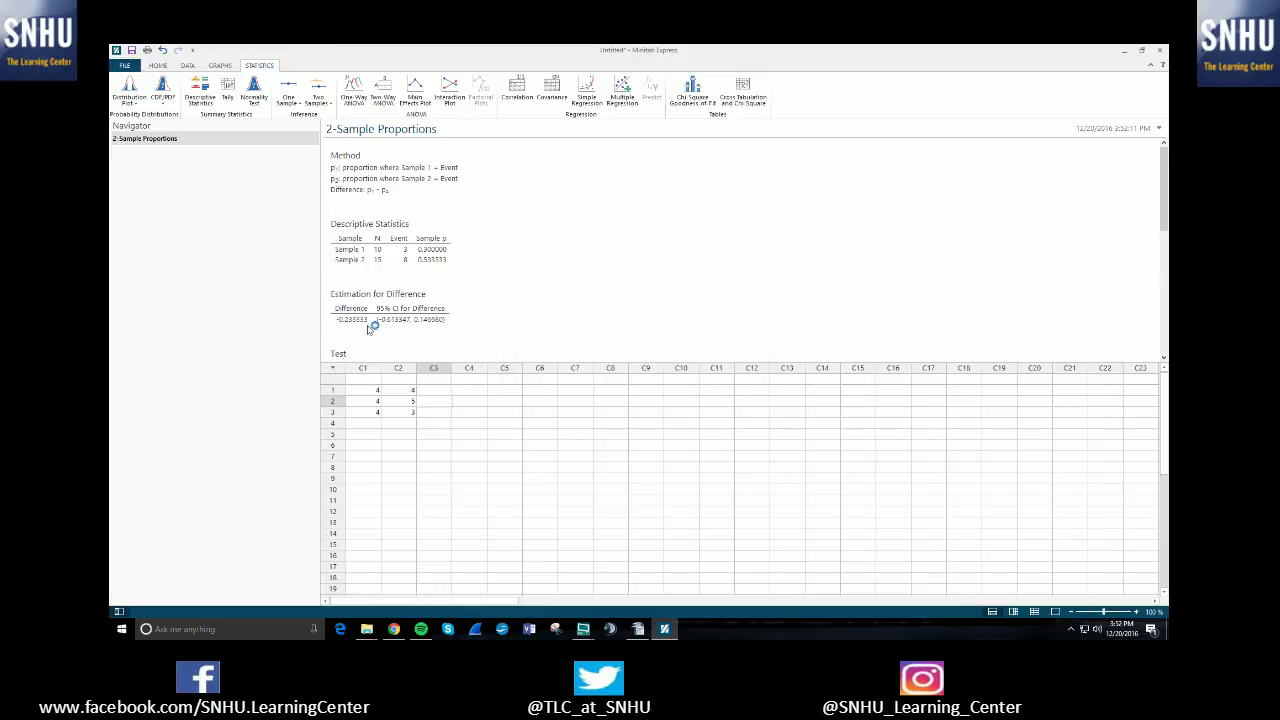
Step: Examine the test output: descriptive statistics, estimated difference, hypotheses, Z-value, P-values and the confidence interval plot
{"action": "scroll", "coordinate": [400, 262], "scroll_direction": "down", "scroll_amount": 4}
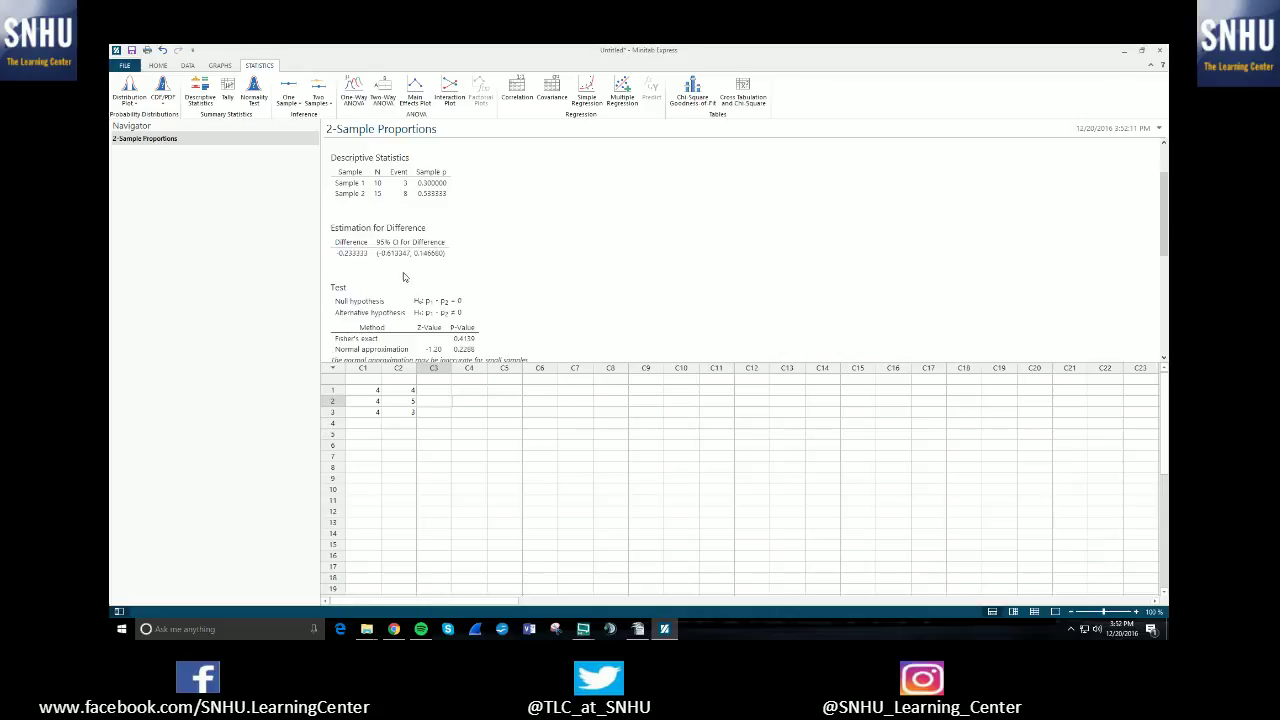
{"action": "scroll", "coordinate": [410, 262], "scroll_direction": "up", "scroll_amount": 4}
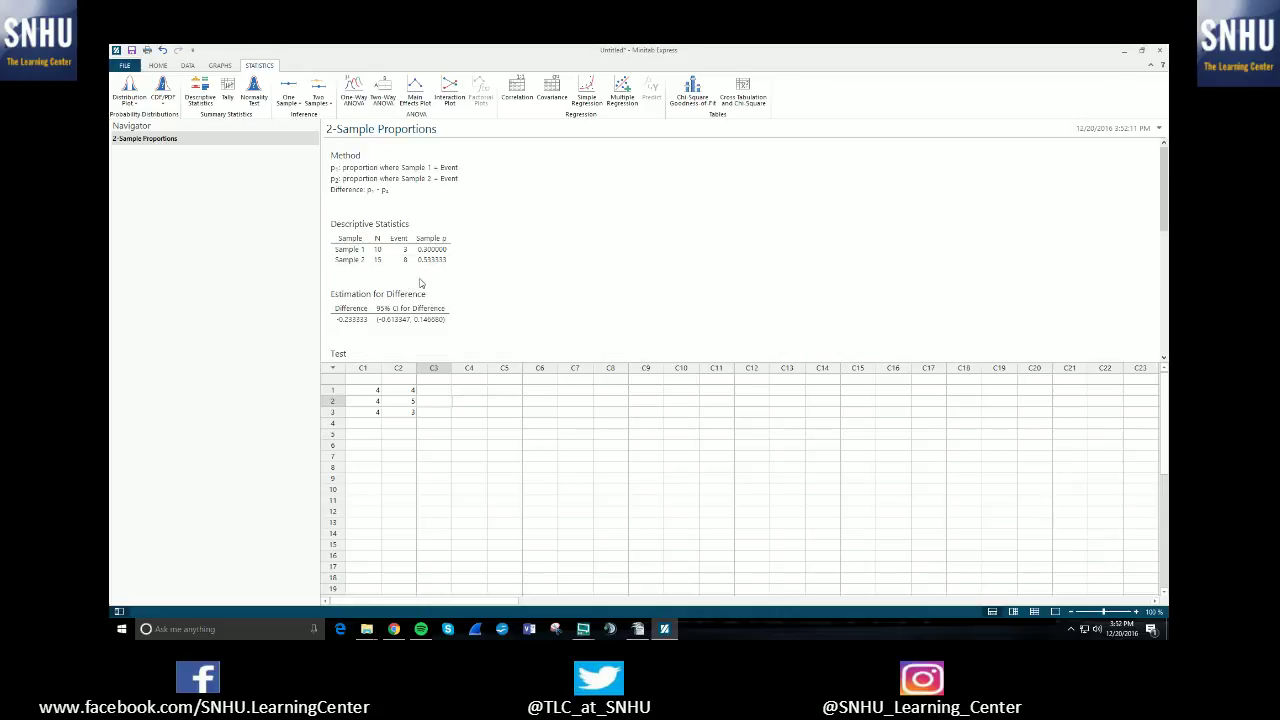
{"action": "scroll", "coordinate": [420, 262], "scroll_direction": "down", "scroll_amount": 3}
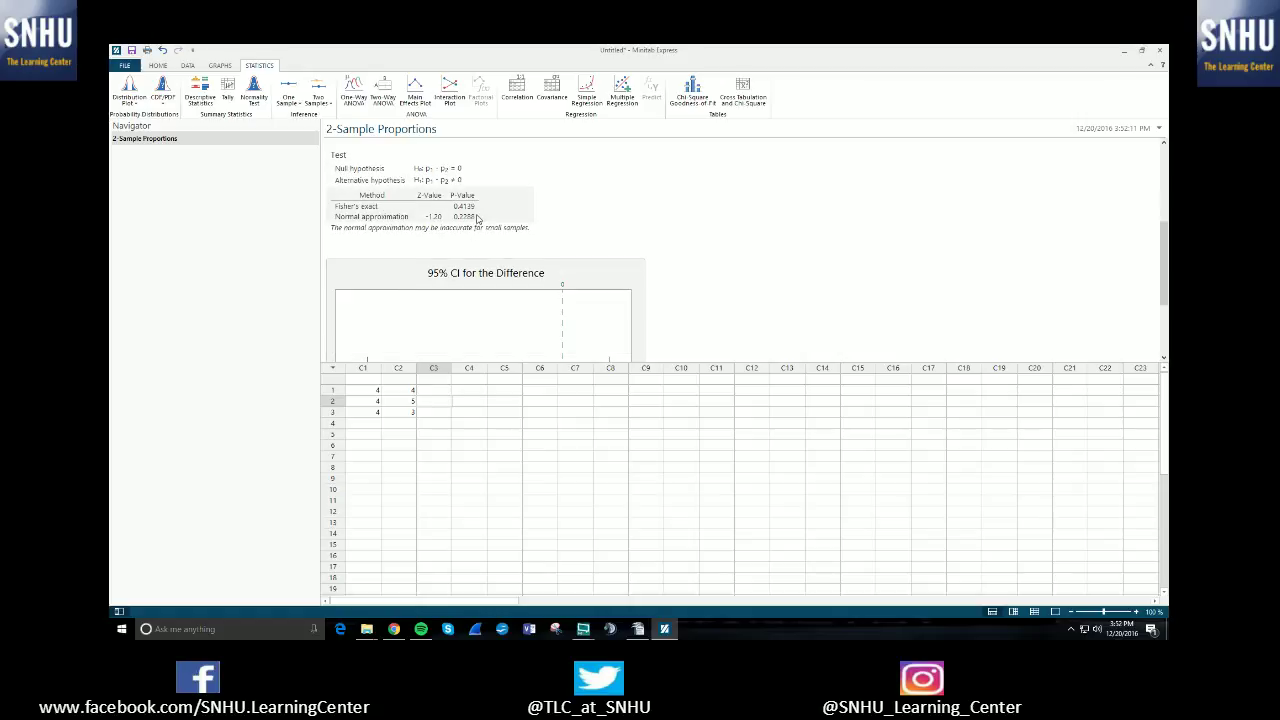
{"action": "scroll", "coordinate": [480, 225], "scroll_direction": "down", "scroll_amount": 2}
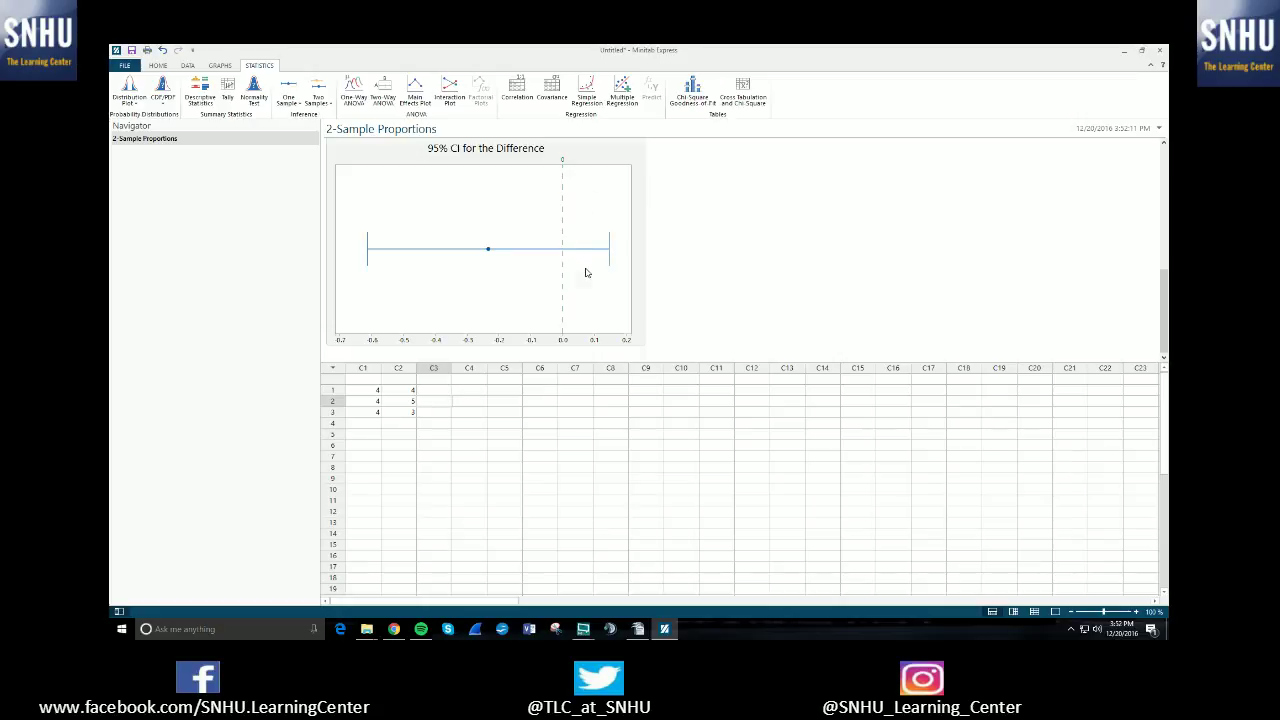
{"action": "scroll", "coordinate": [580, 272], "scroll_direction": "up", "scroll_amount": 3}
{"action": "scroll", "coordinate": [572, 278], "scroll_direction": "down", "scroll_amount": 2}
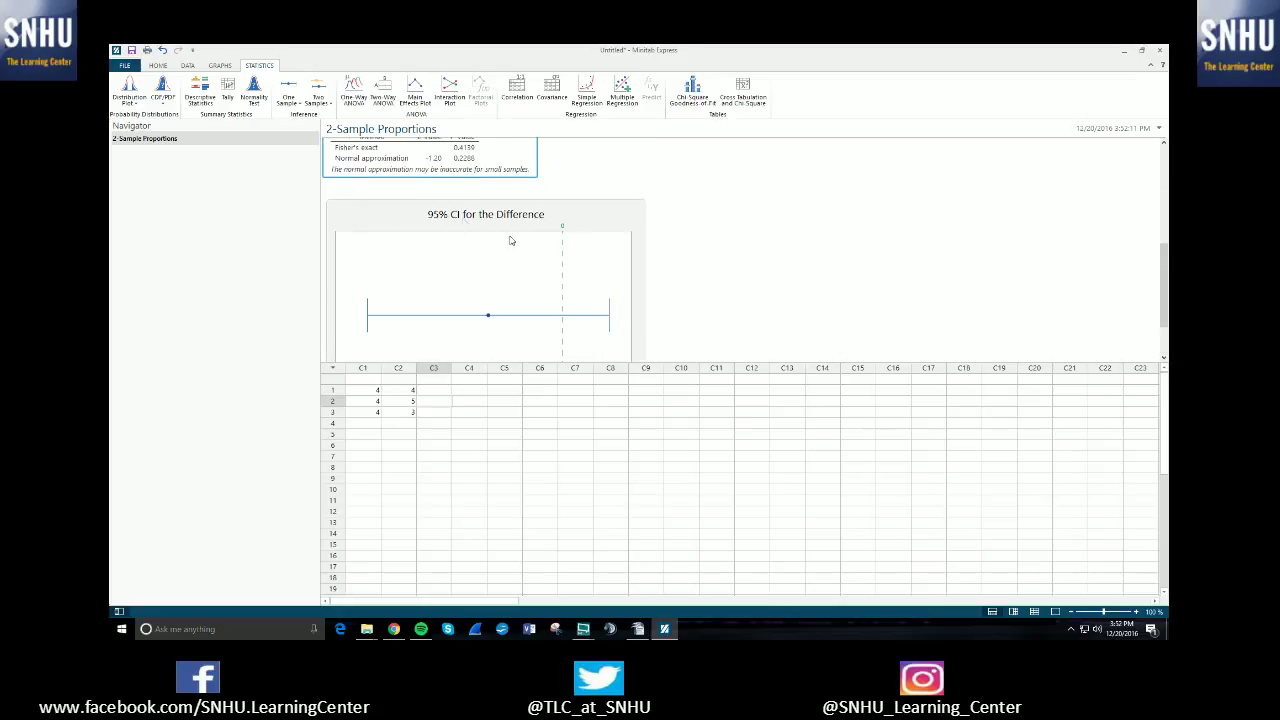
{"action": "scroll", "coordinate": [559, 252], "scroll_direction": "up", "scroll_amount": 5}
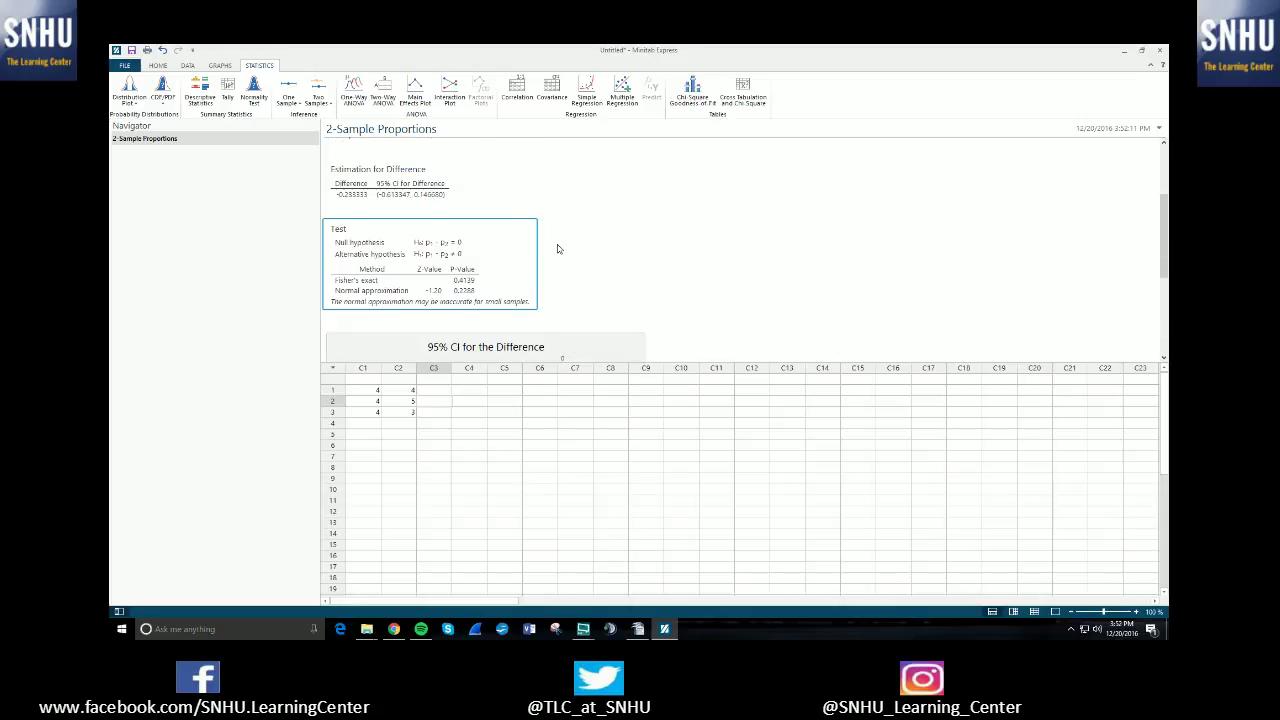
{"action": "scroll", "coordinate": [556, 252], "scroll_direction": "down", "scroll_amount": 2}
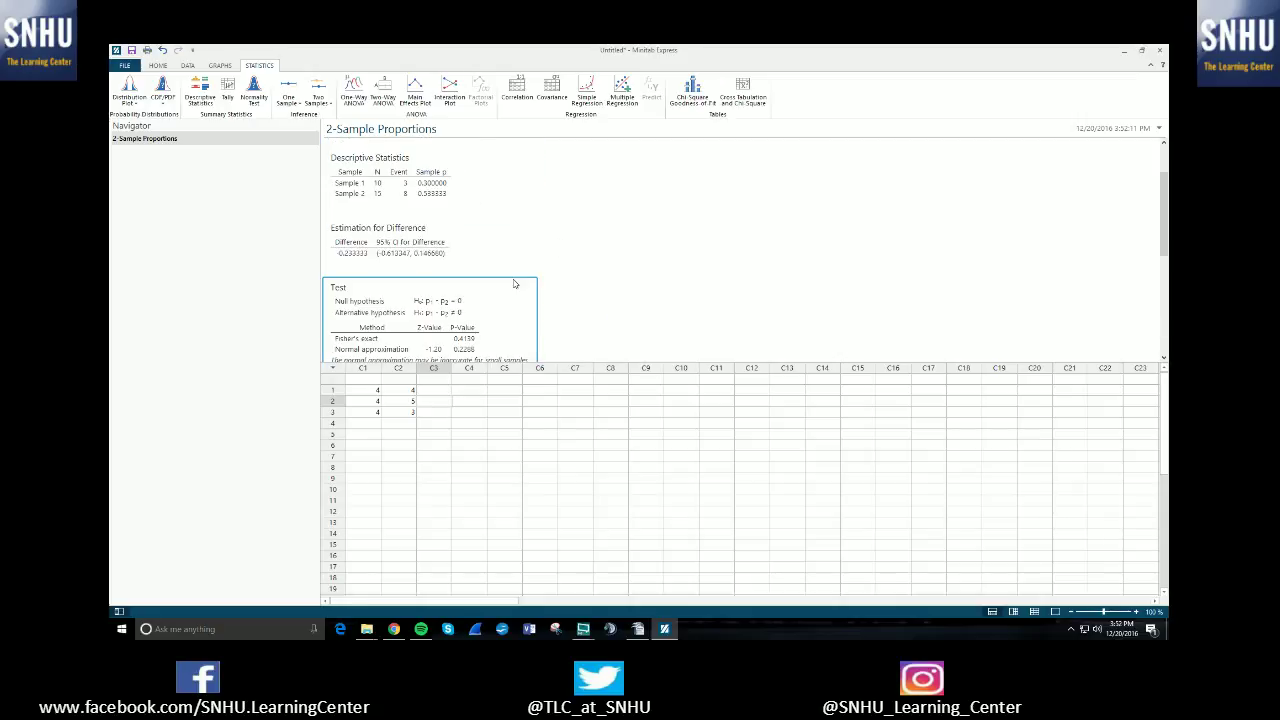
{"action": "scroll", "coordinate": [556, 268], "scroll_direction": "down", "scroll_amount": 2}
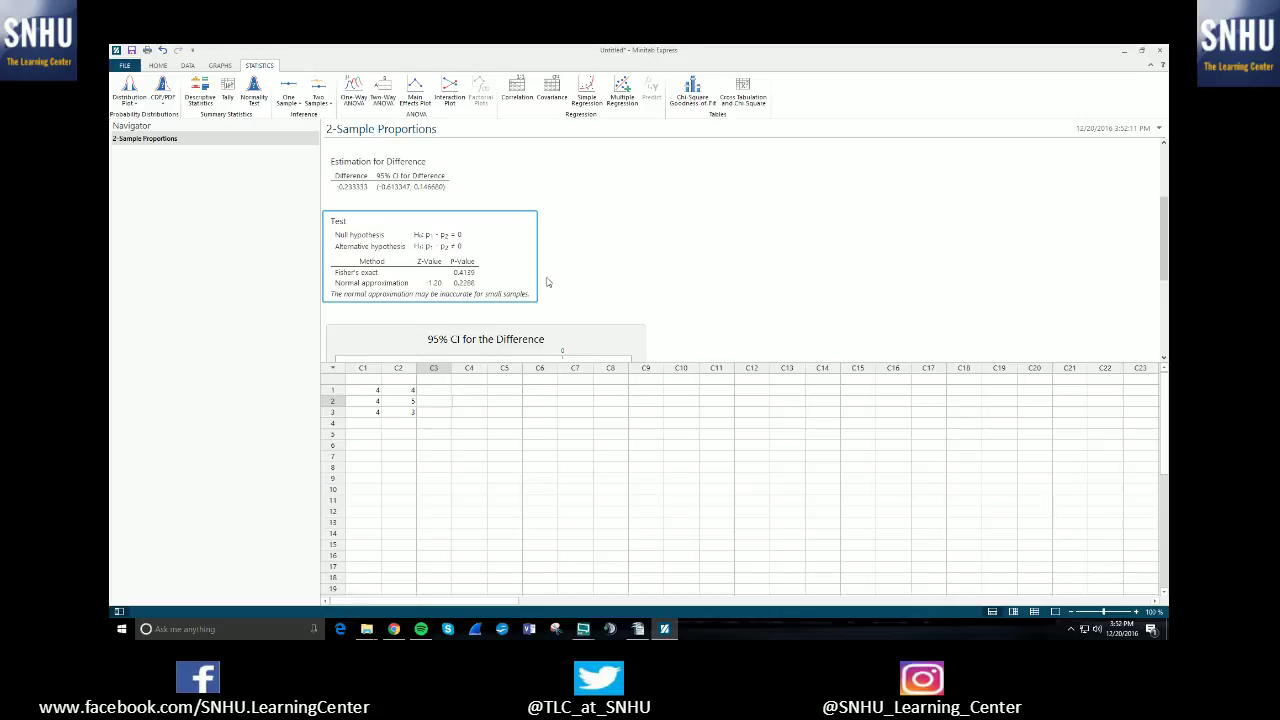
{"action": "key", "text": "F10"}
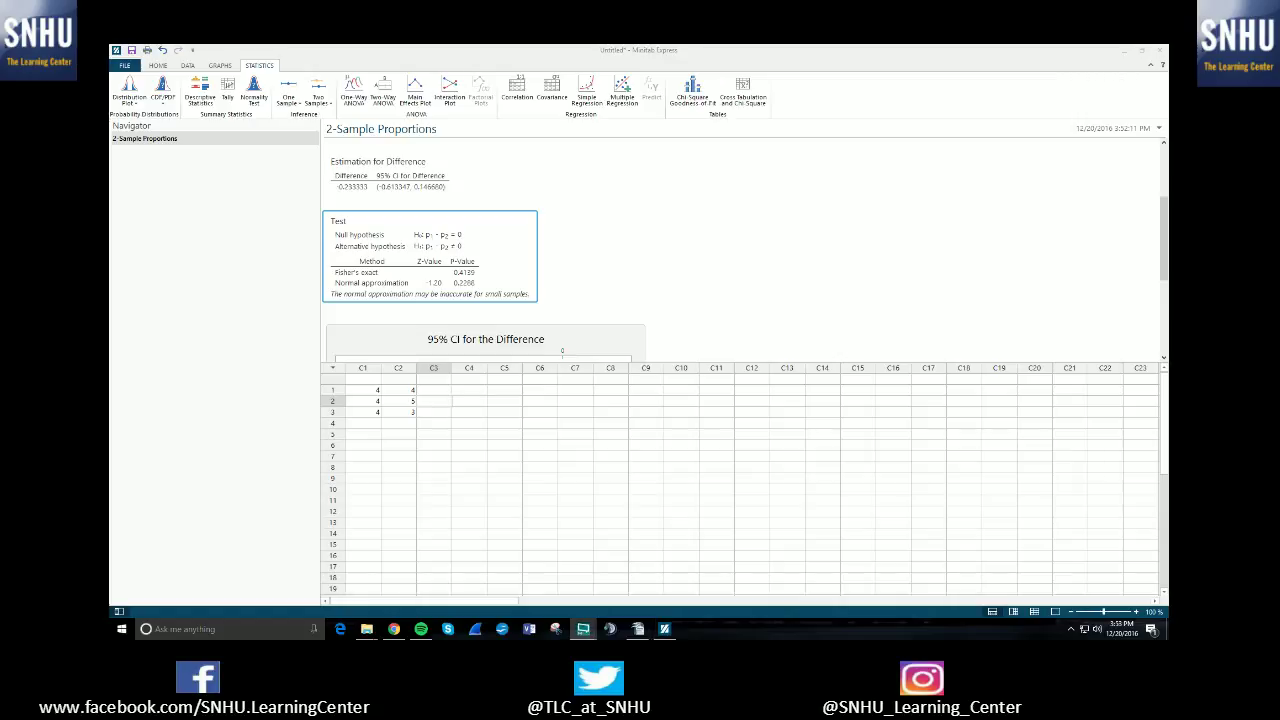